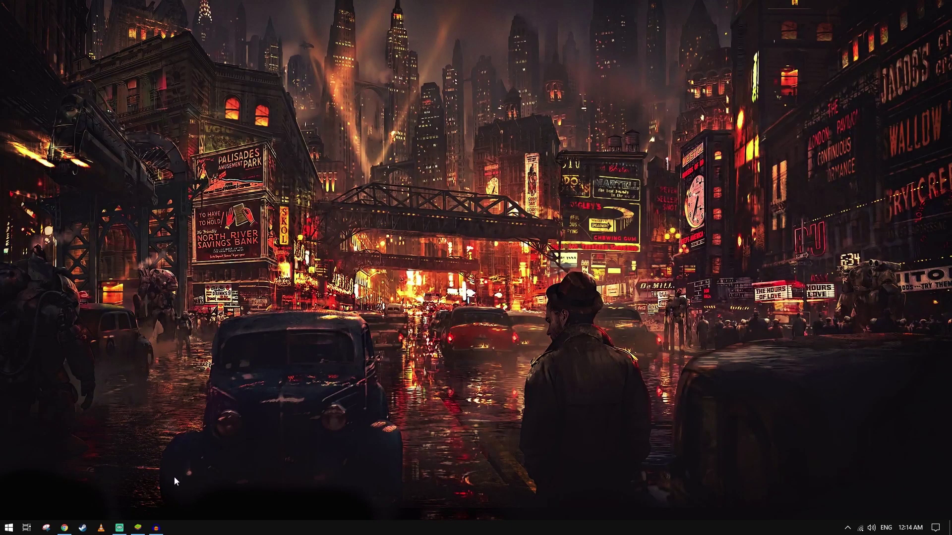
# Step: Restore the BlueStacks window running Black Desert Mobile from the taskbar
pyautogui.click(139, 527)
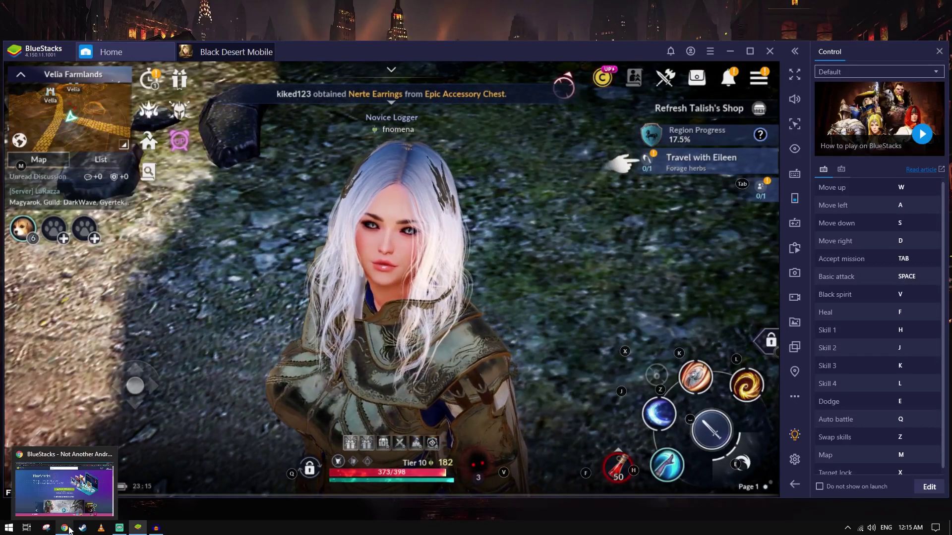
pyautogui.moveTo(64, 527)
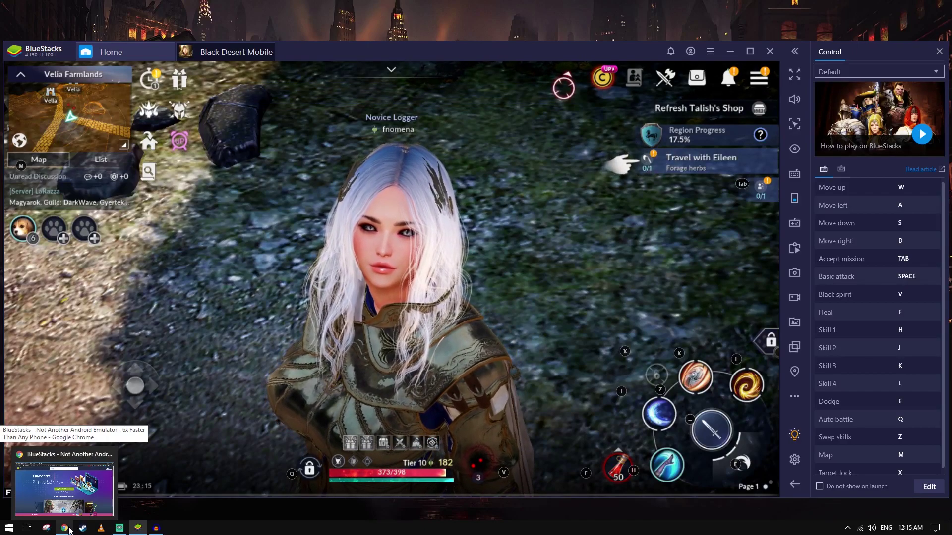
# Step: Start the BlueStacks installer download from the website and pause it
pyautogui.click(69, 530)
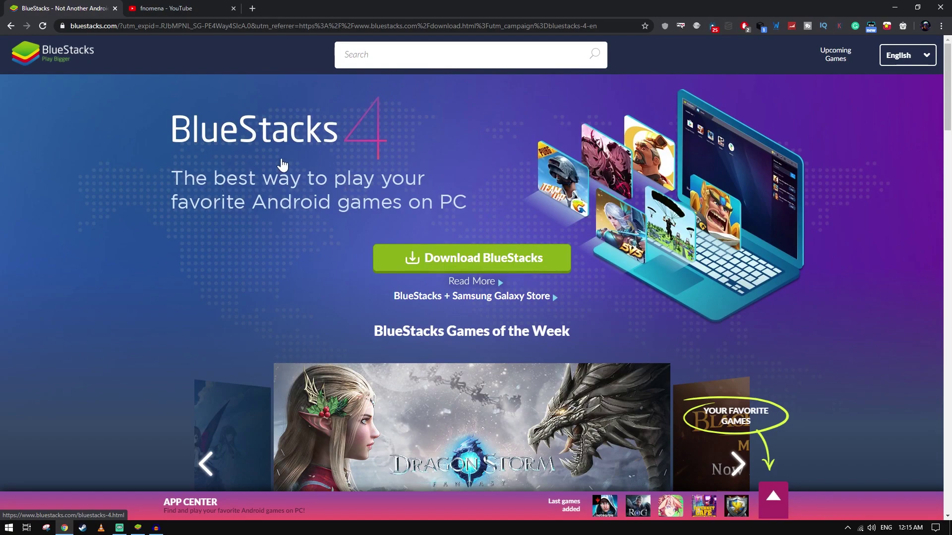
pyautogui.scroll(-2, 261, 218)
pyautogui.scroll(-2, 260, 217)
pyautogui.scroll(-2, 260, 218)
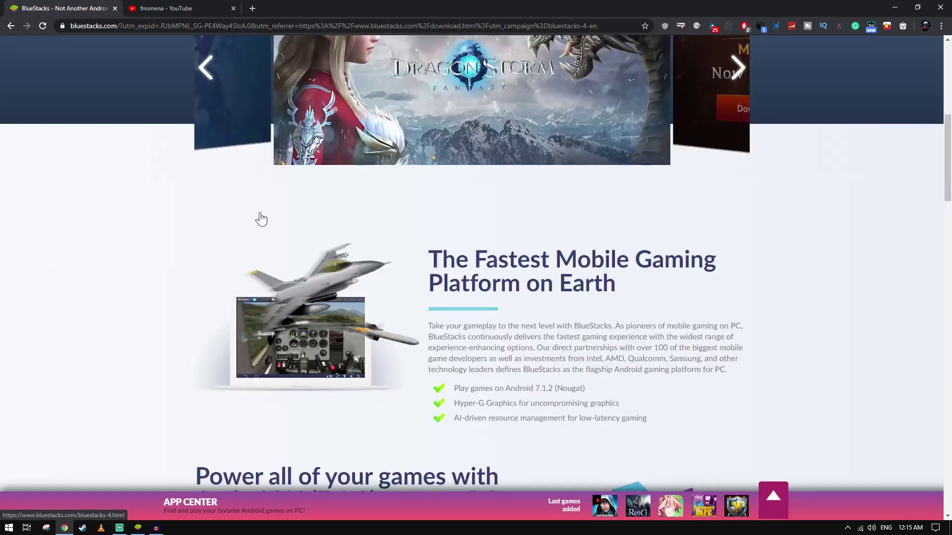
pyautogui.scroll(-2, 260, 217)
pyautogui.scroll(-4, 260, 217)
pyautogui.scroll(-1, 259, 217)
pyautogui.scroll(-3, 259, 216)
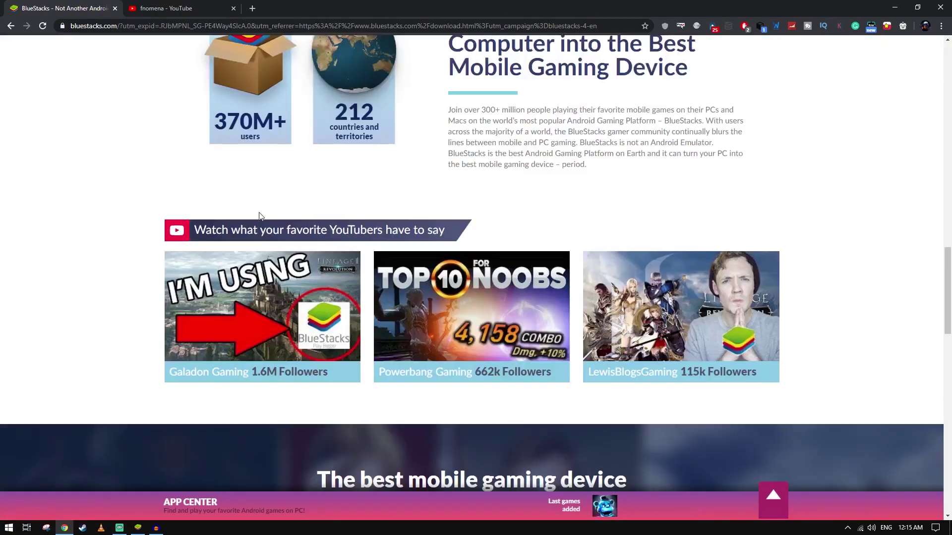
pyautogui.scroll(4, 260, 217)
pyautogui.scroll(4, 260, 216)
pyautogui.scroll(3, 260, 216)
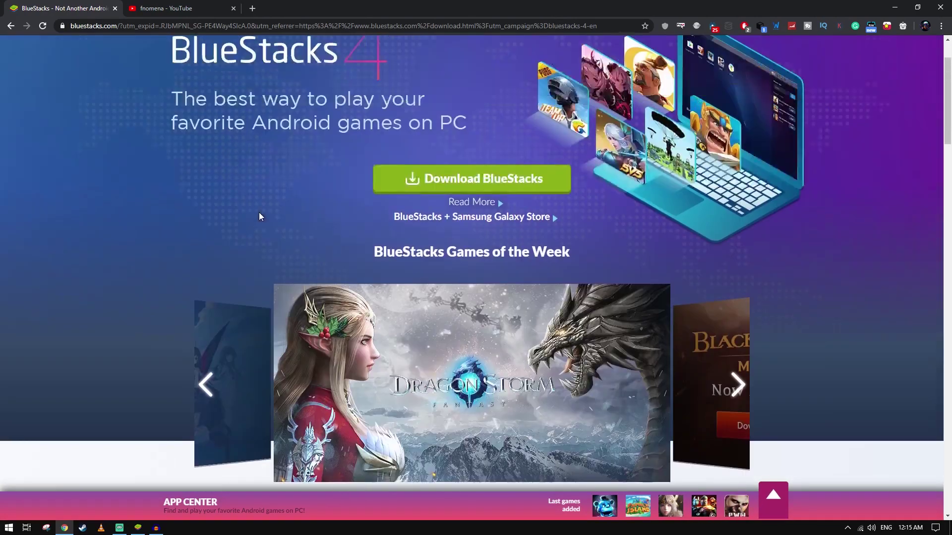
pyautogui.scroll(2, 259, 216)
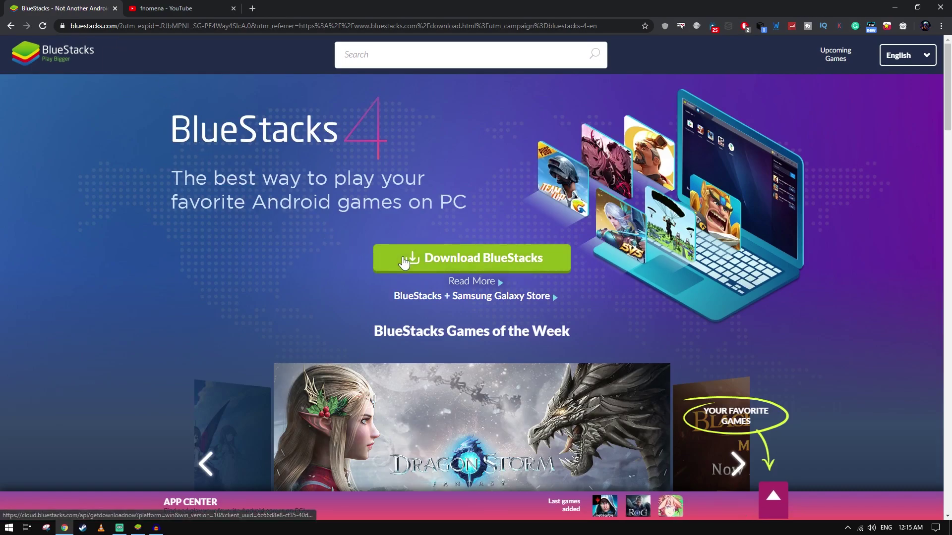
pyautogui.click(404, 262)
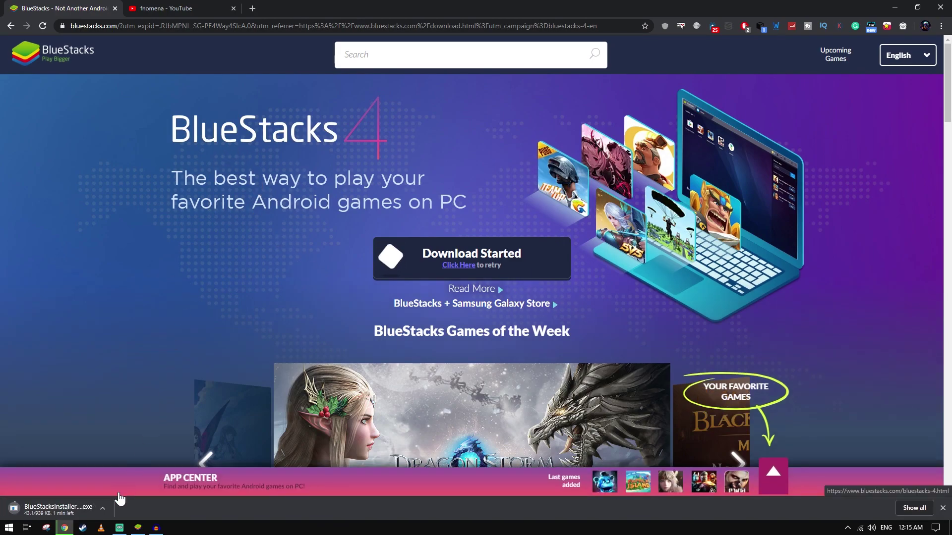
pyautogui.rightClick(82, 507)
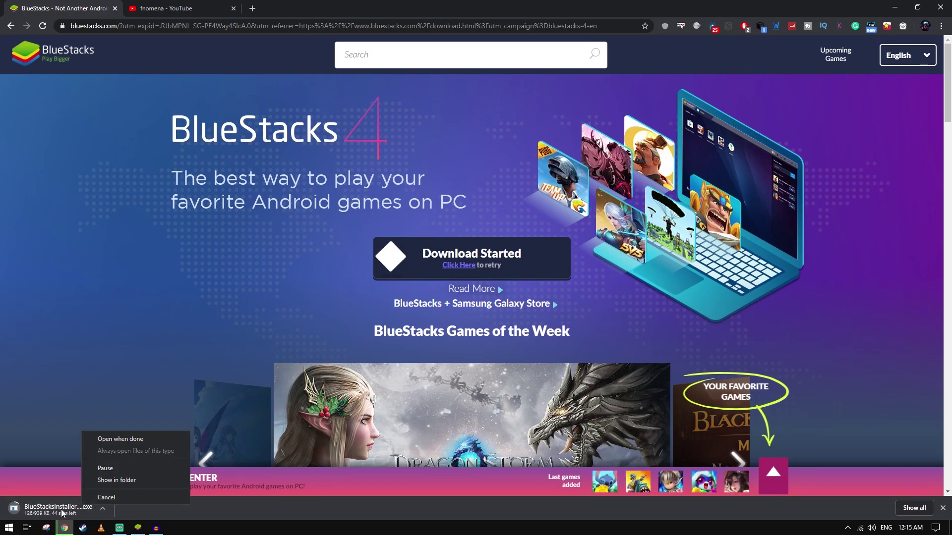
pyautogui.click(105, 467)
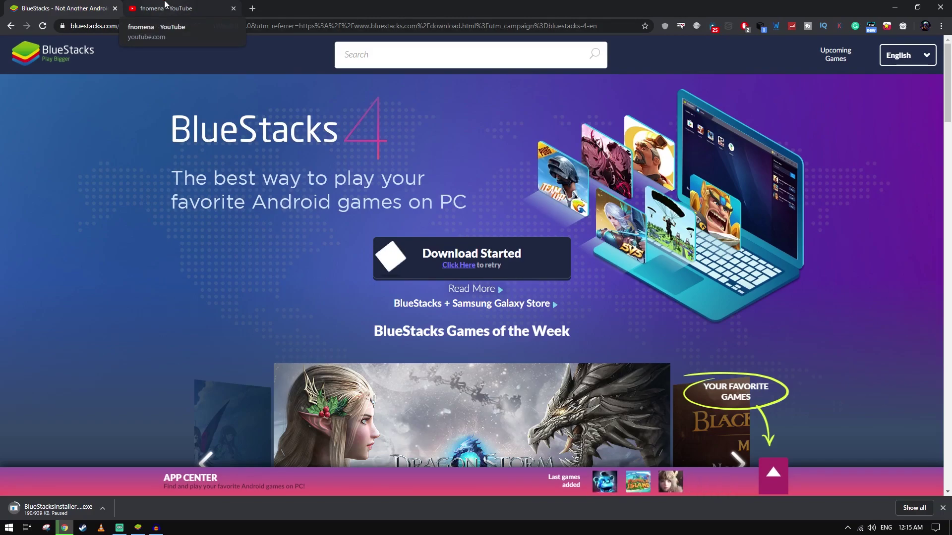
# Step: Glance at the YouTube channel tab and return to the BlueStacks download page
pyautogui.click(166, 4)
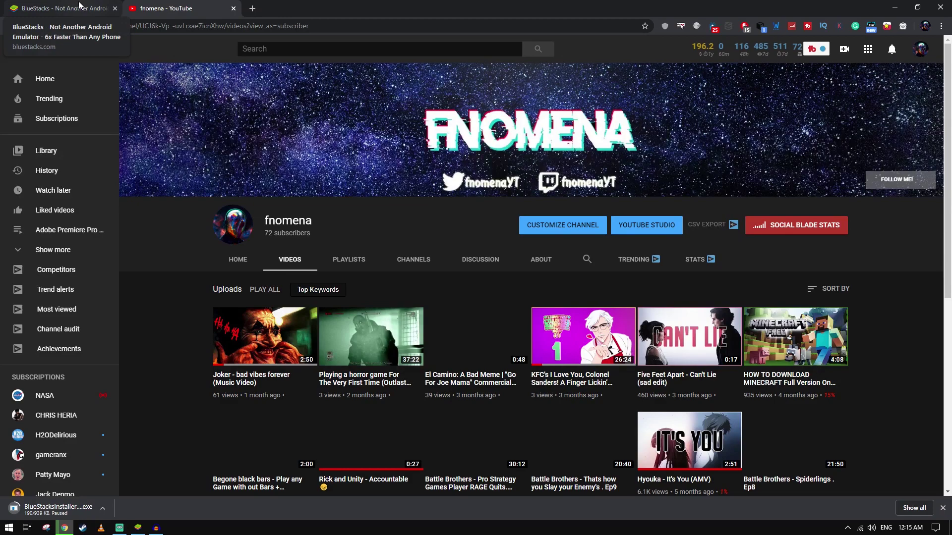
pyautogui.click(74, 6)
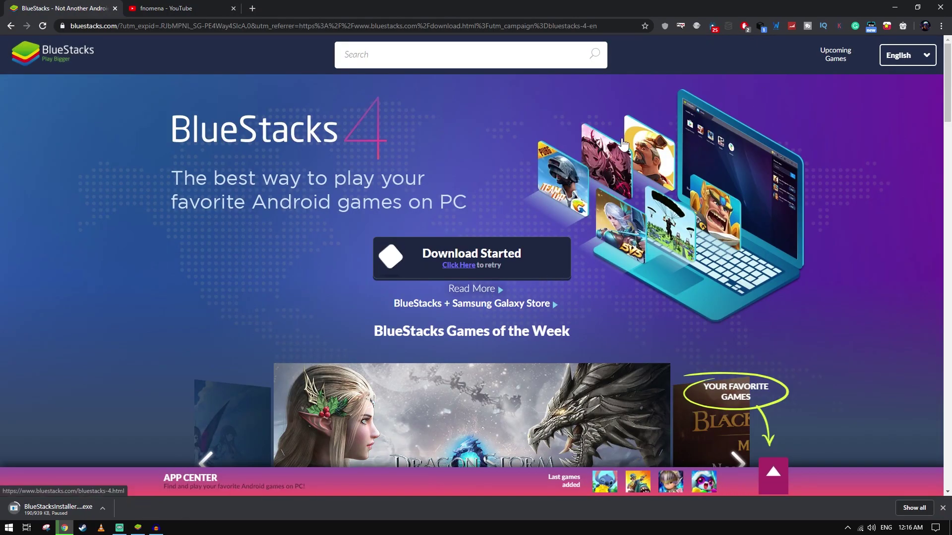
pyautogui.click(892, 5)
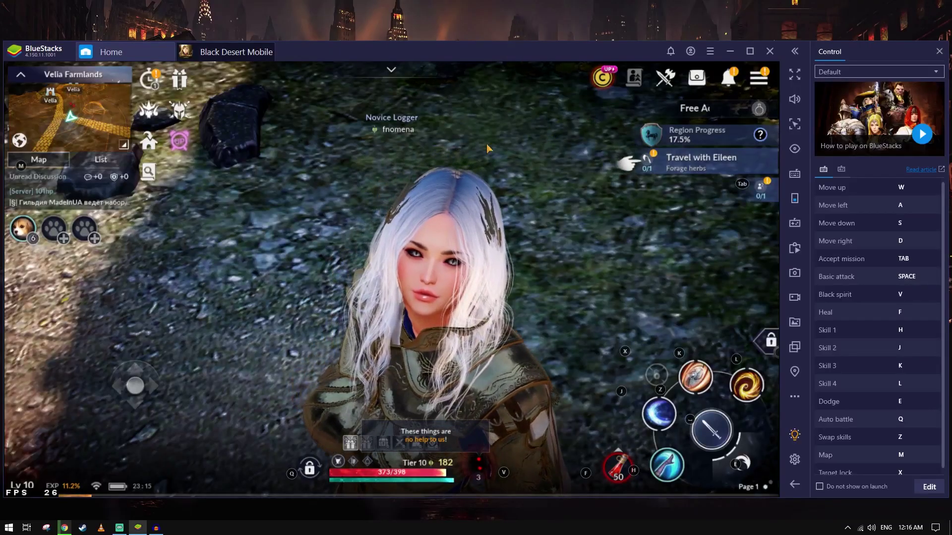
pyautogui.click(145, 56)
pyautogui.write('black')
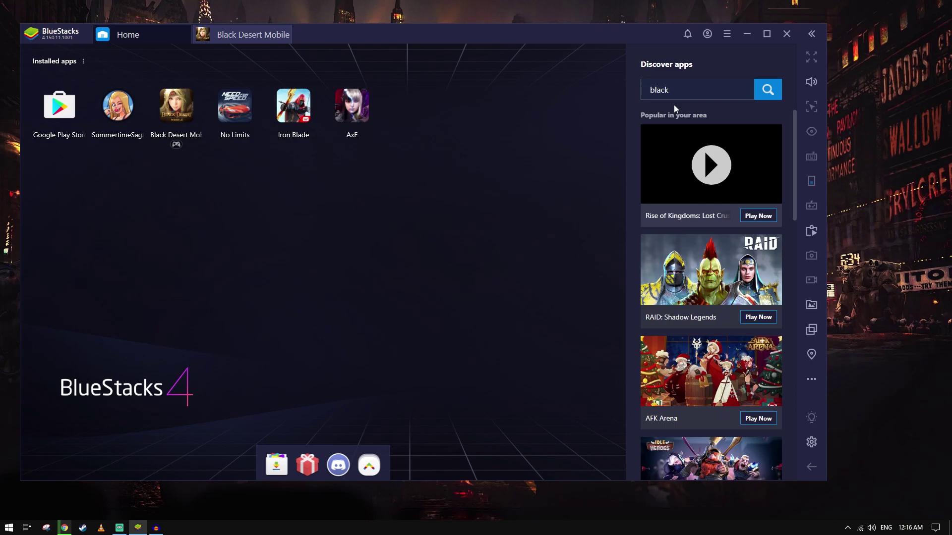
pyautogui.click(60, 104)
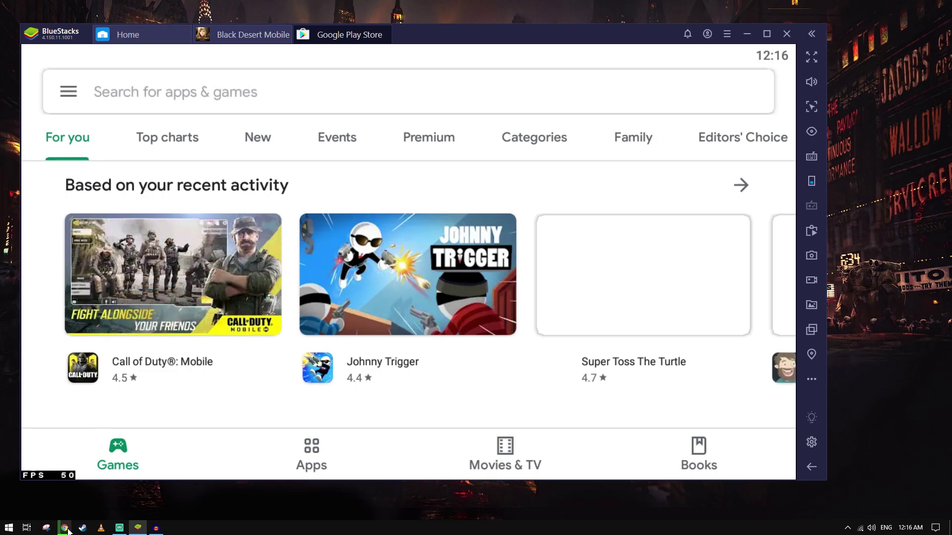
pyautogui.click(64, 487)
pyautogui.hotkey('alt', 'Tab')
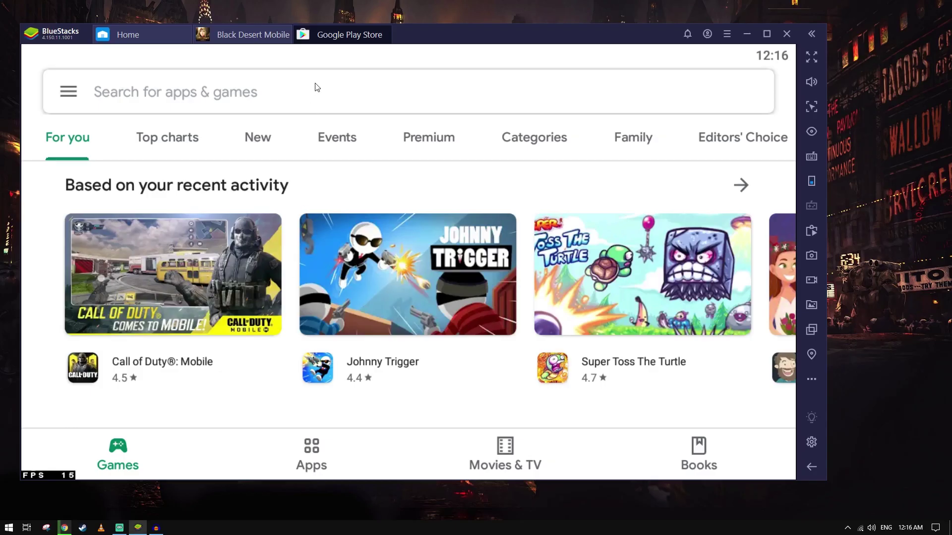
pyautogui.click(387, 30)
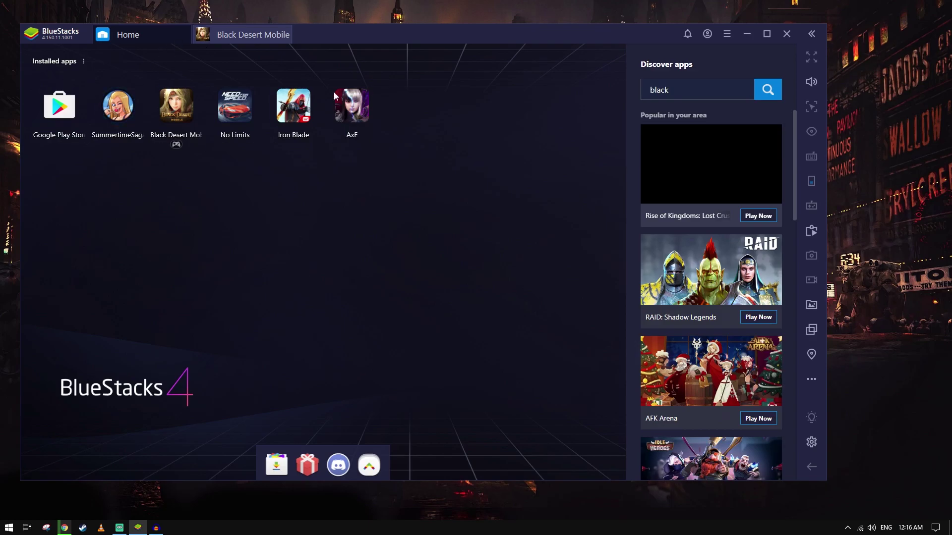
pyautogui.click(241, 36)
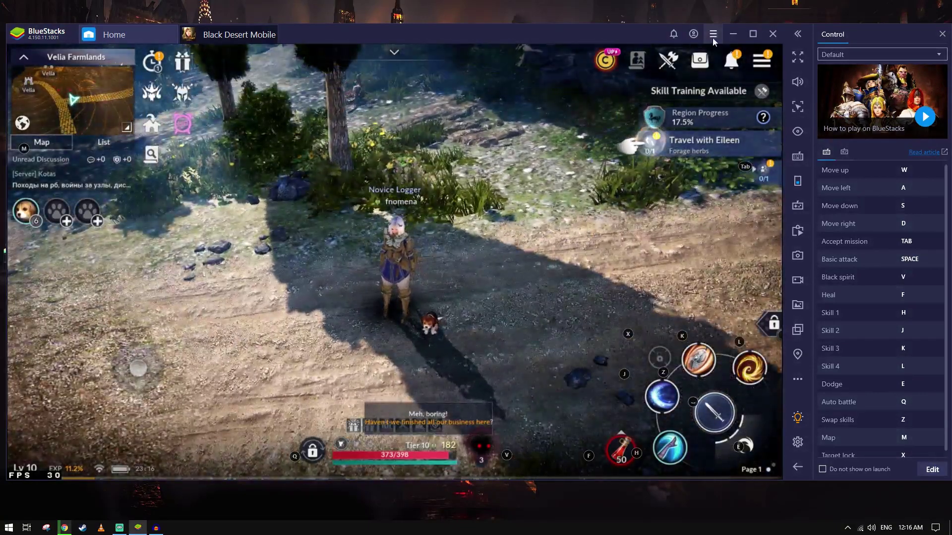
# Step: Review the BlueStacks Engine and Display (resolution/DPI) settings
pyautogui.click(712, 34)
pyautogui.click(658, 61)
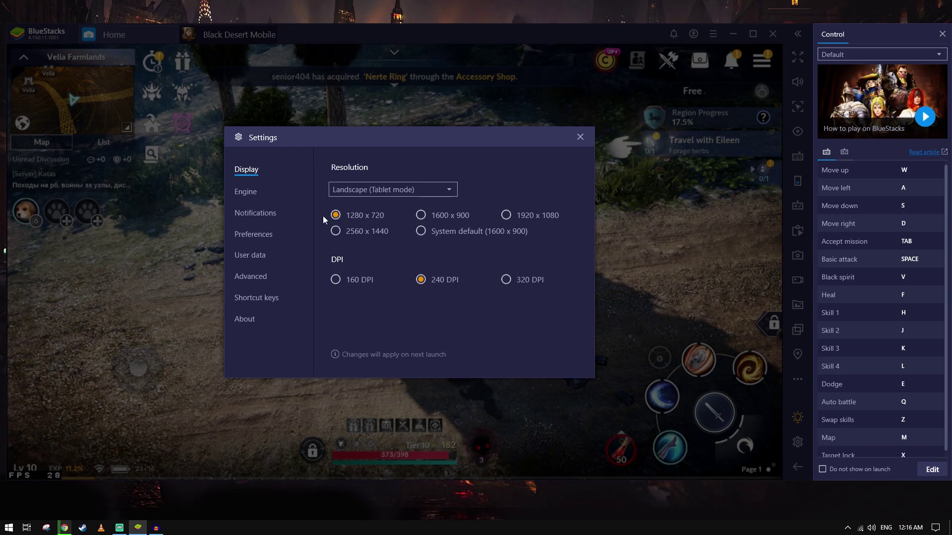
pyautogui.click(248, 194)
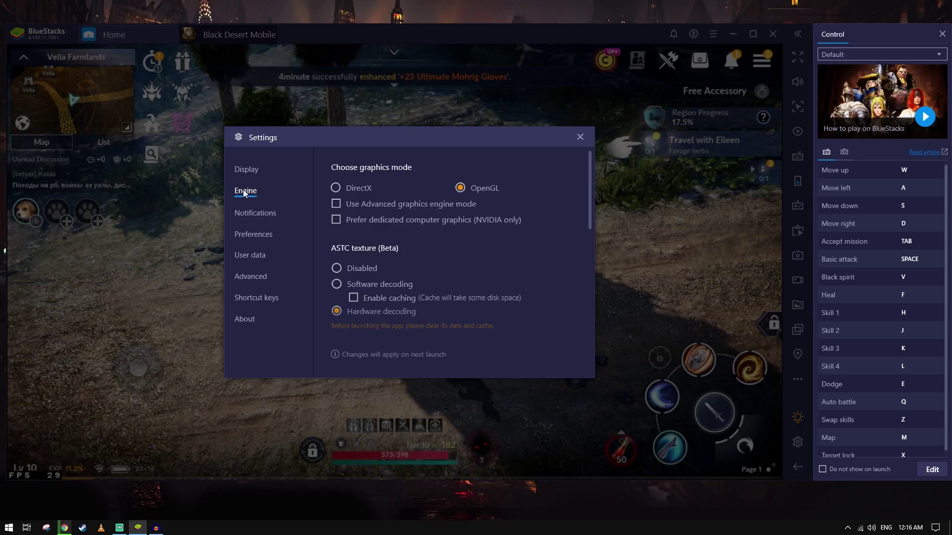
pyautogui.click(252, 170)
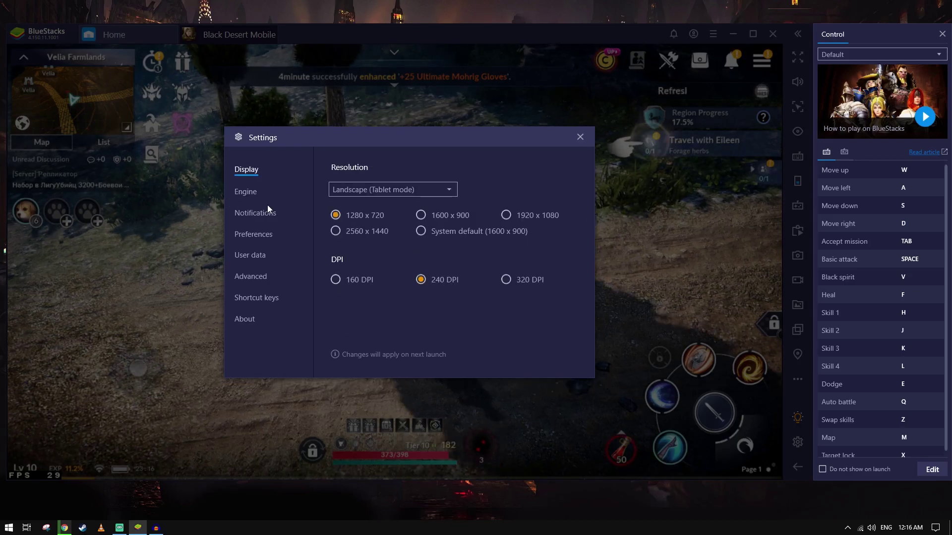
pyautogui.click(252, 194)
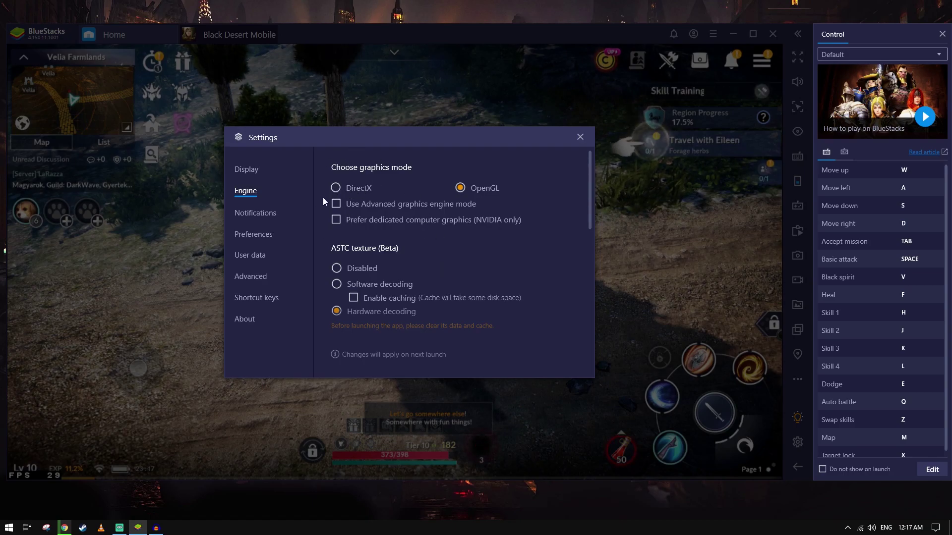
pyautogui.scroll(-1, 401, 218)
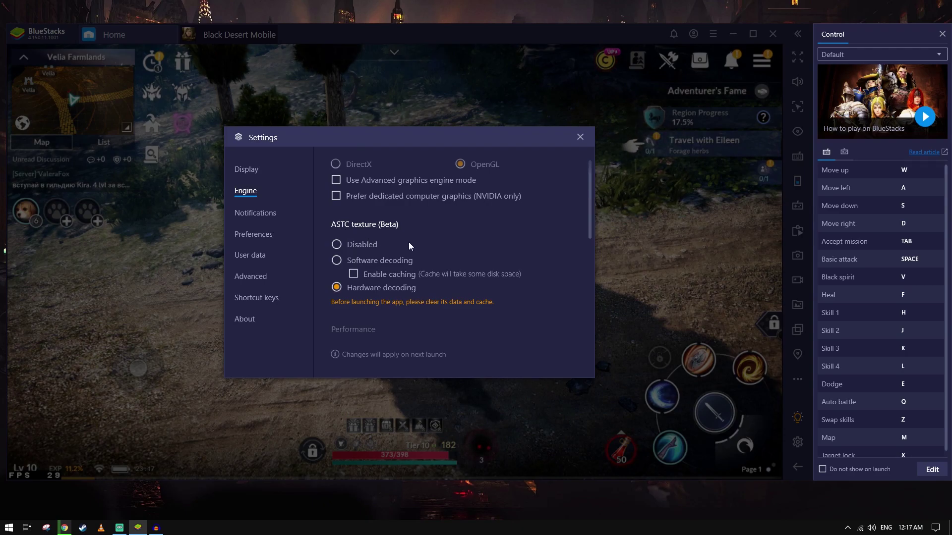
pyautogui.scroll(-1, 413, 243)
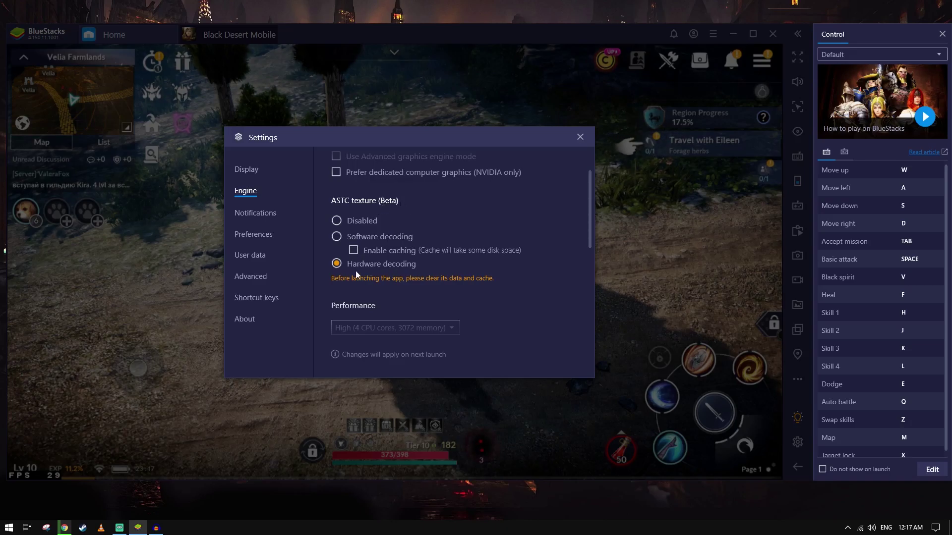
pyautogui.scroll(-1, 382, 266)
pyautogui.scroll(-3, 381, 267)
pyautogui.scroll(1, 379, 254)
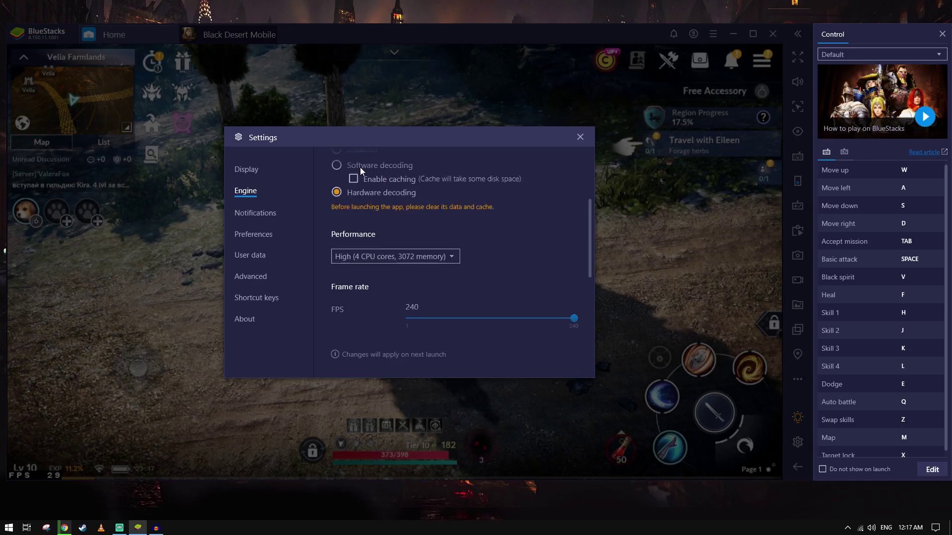
pyautogui.scroll(1, 361, 178)
pyautogui.scroll(-1, 364, 205)
pyautogui.scroll(1, 369, 215)
pyautogui.scroll(-2, 368, 216)
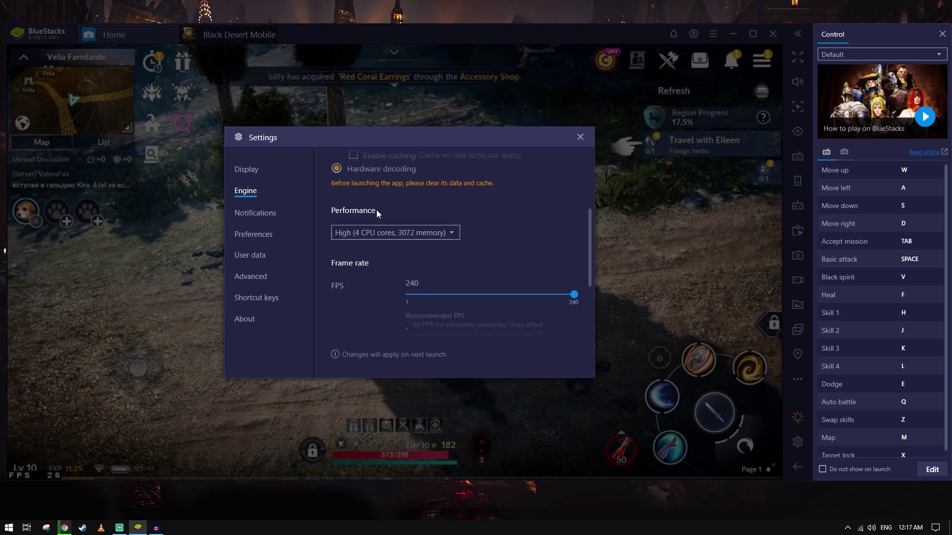
pyautogui.scroll(-2, 377, 209)
pyautogui.scroll(-2, 376, 210)
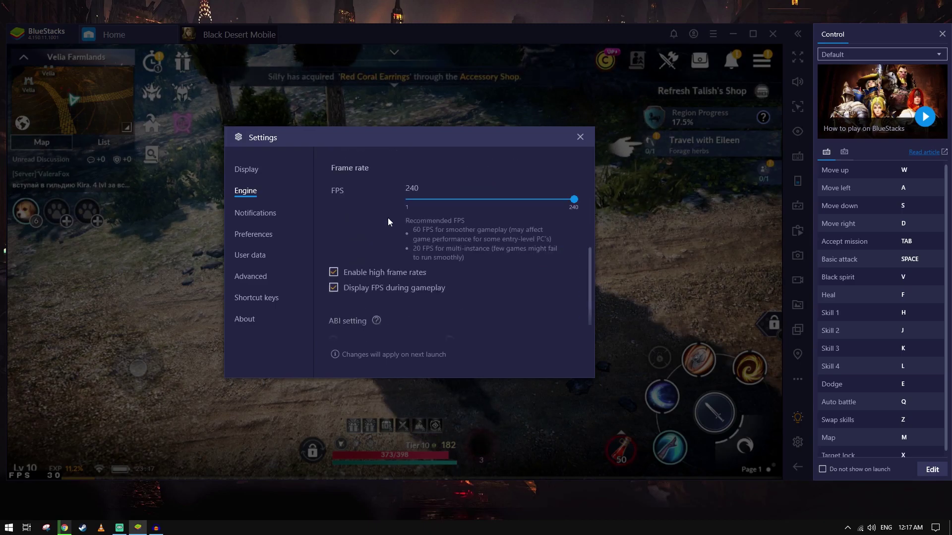
pyautogui.scroll(-2, 388, 220)
pyautogui.scroll(2, 392, 206)
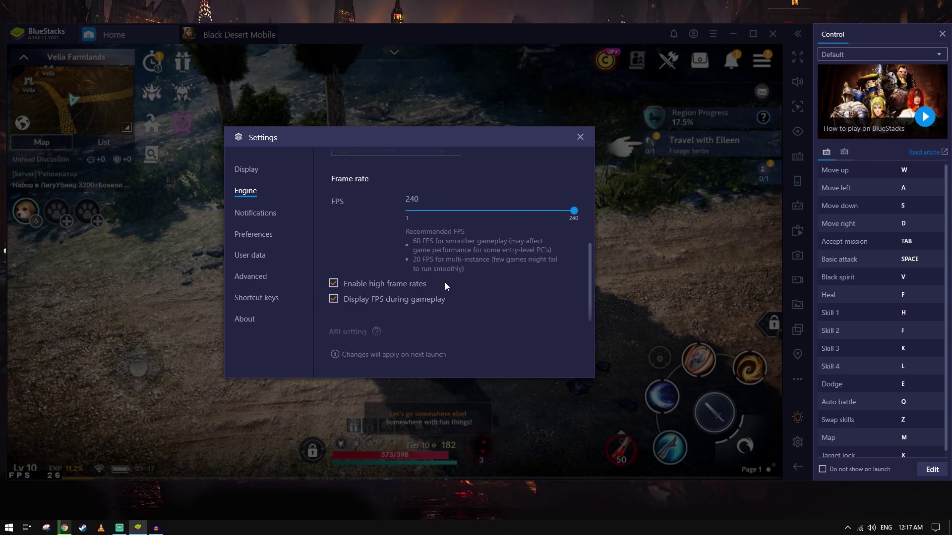
pyautogui.scroll(-1, 415, 281)
pyautogui.scroll(-1, 420, 231)
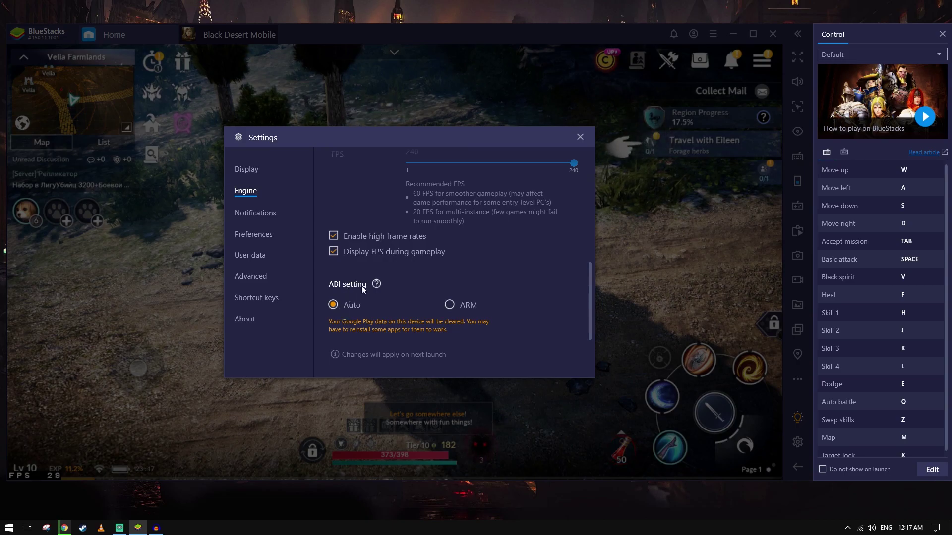
# Step: Browse Notifications, Preferences, User data, Advanced and About, then close Settings
pyautogui.click(268, 213)
pyautogui.click(249, 168)
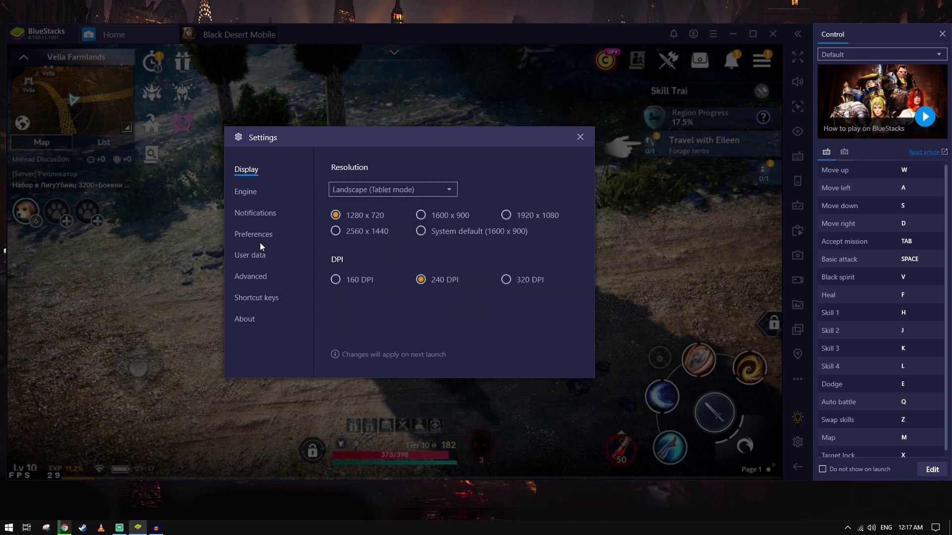
pyautogui.click(259, 238)
pyautogui.click(263, 262)
pyautogui.click(262, 283)
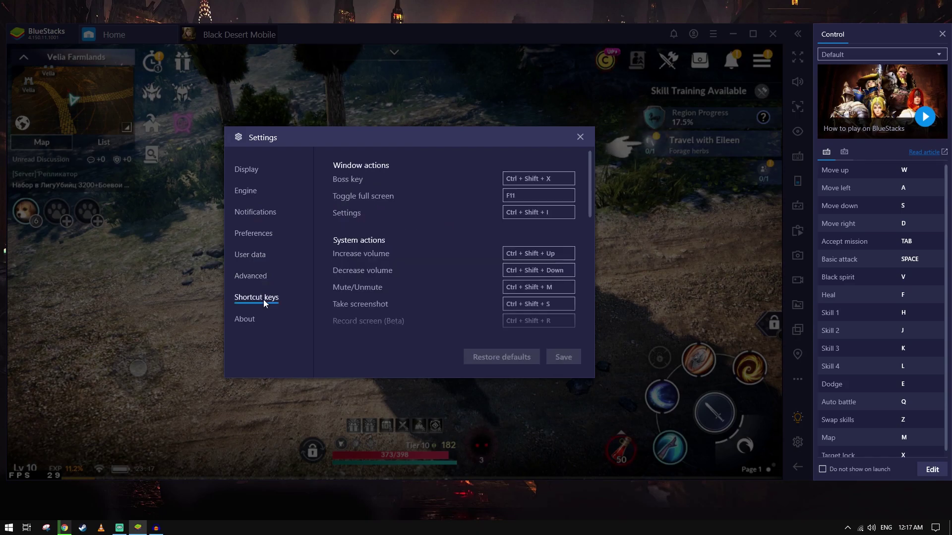
pyautogui.click(256, 321)
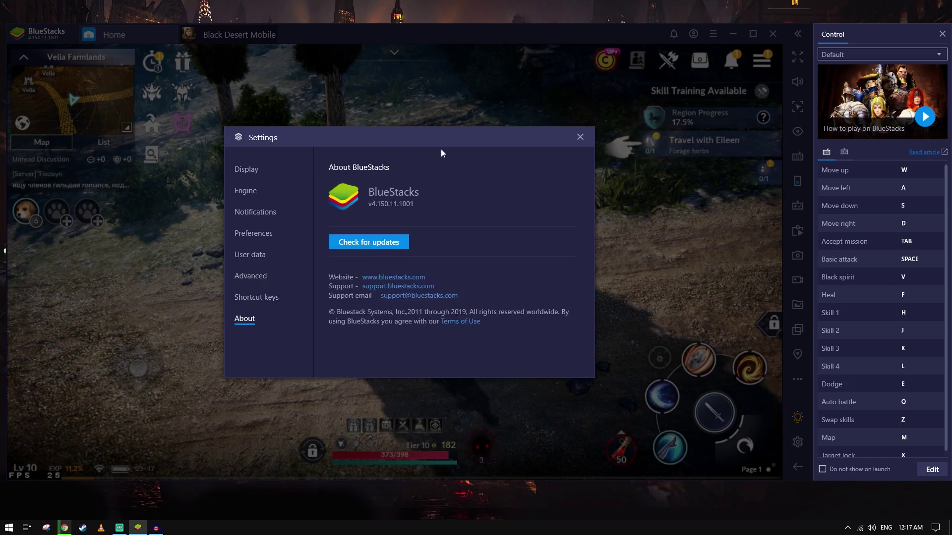
pyautogui.click(580, 137)
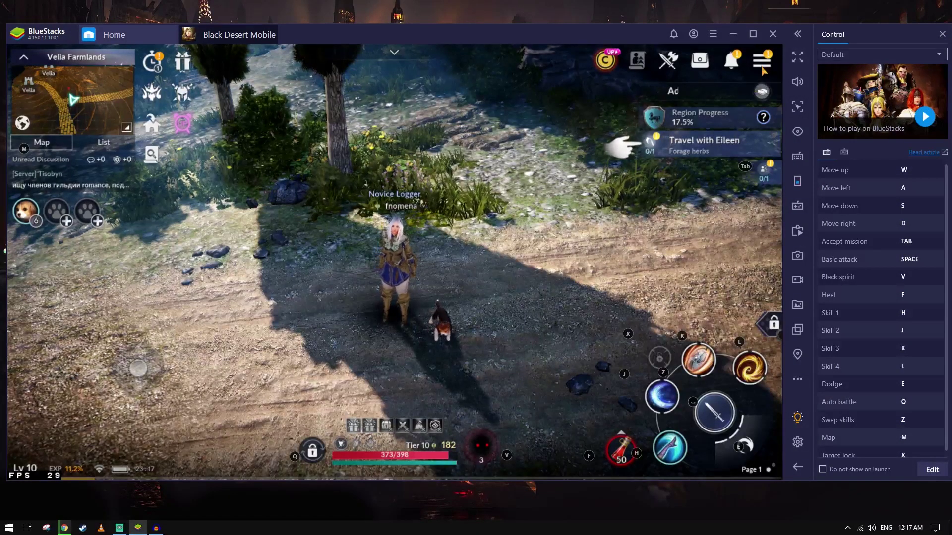
# Step: Adjust the in-game UI Size under Graphics settings and leave the settings
pyautogui.press('Escape')
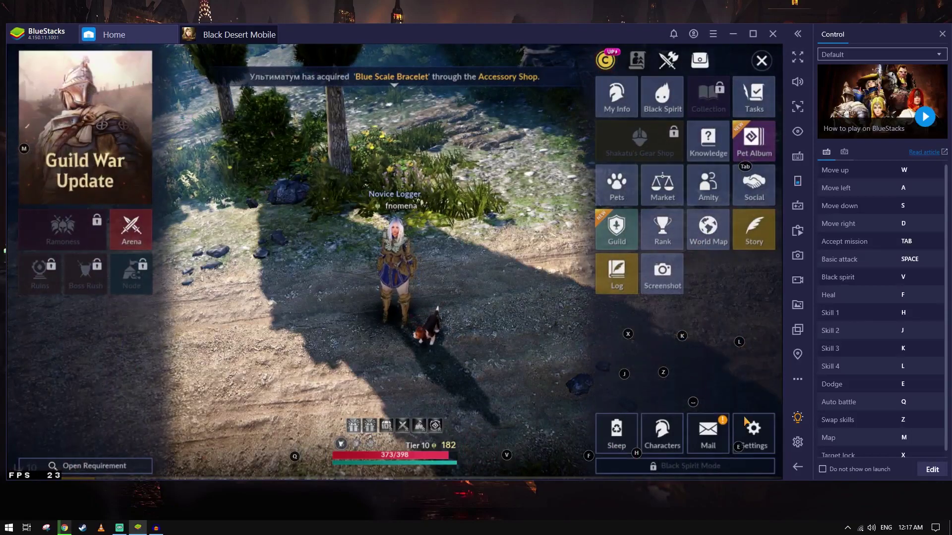
pyautogui.click(753, 431)
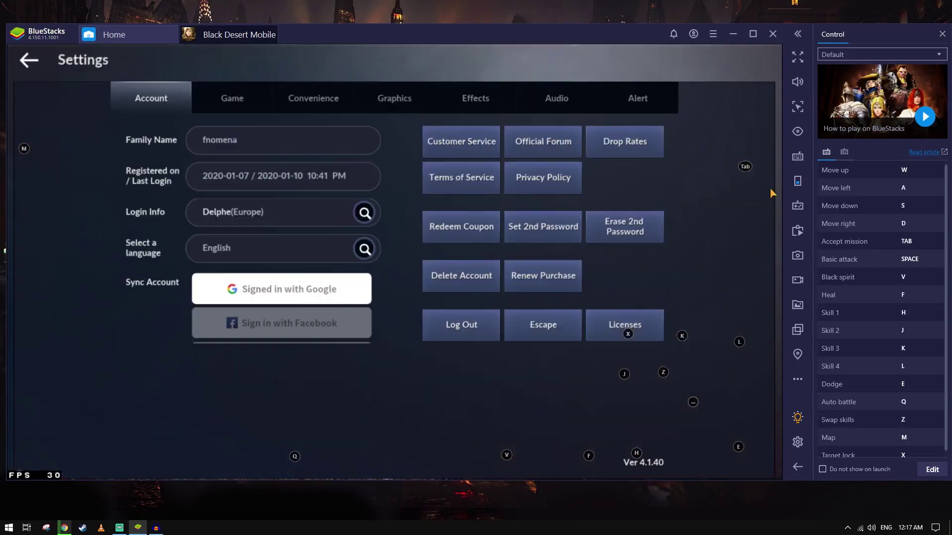
pyautogui.click(751, 35)
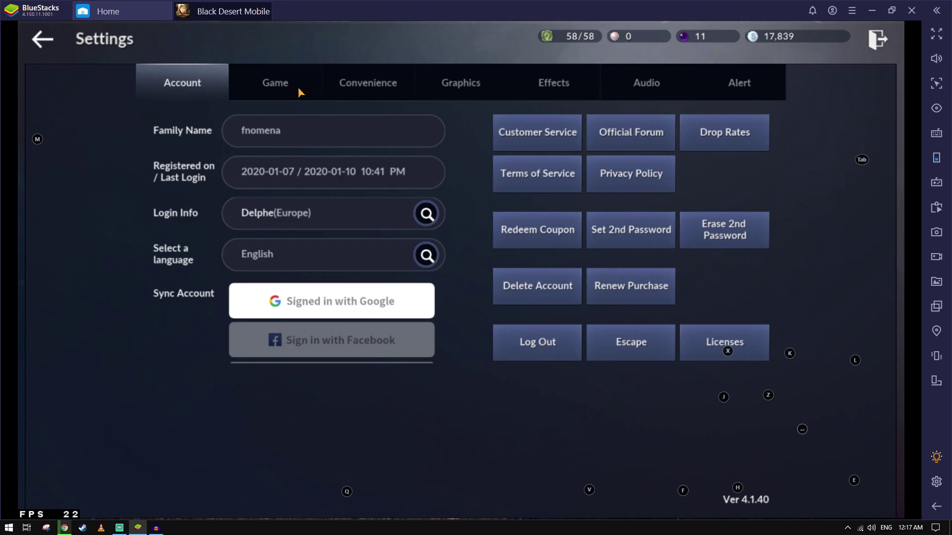
pyautogui.click(300, 92)
pyautogui.click(352, 95)
pyautogui.click(465, 91)
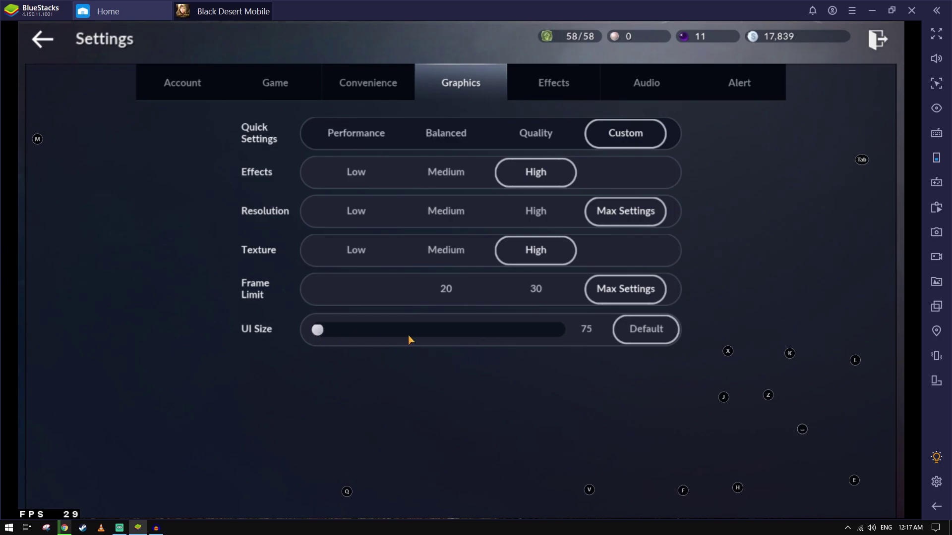
pyautogui.click(636, 331)
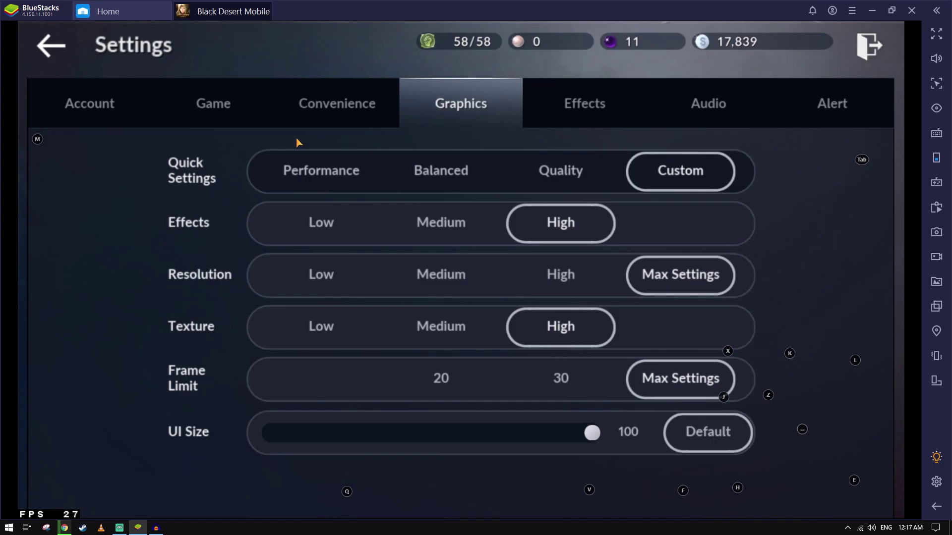
pyautogui.click(873, 56)
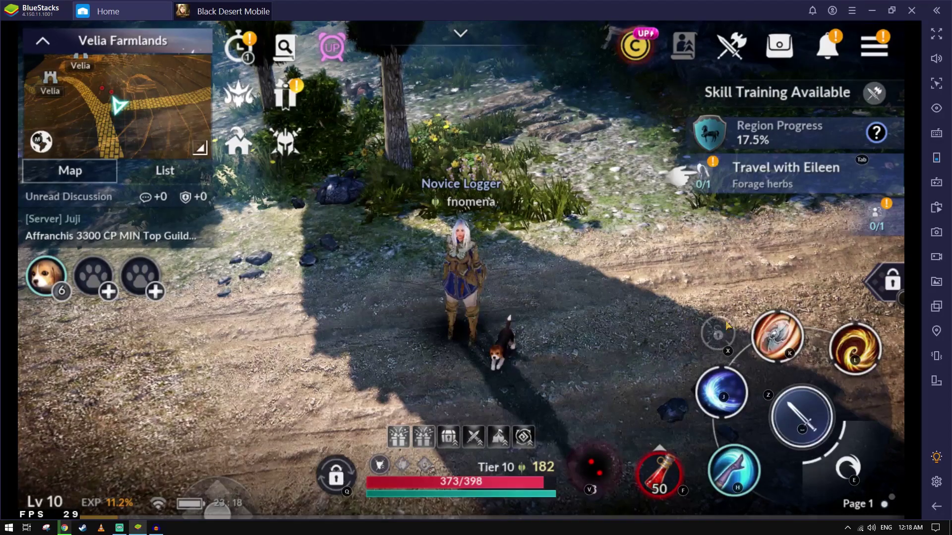
# Step: Recheck the Graphics settings with UI size 75 and return to gameplay
pyautogui.click(891, 11)
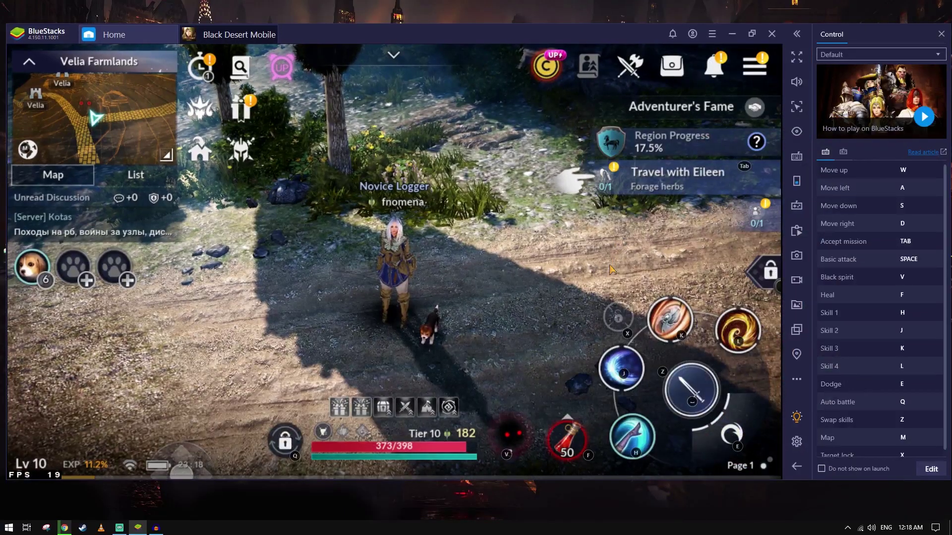
pyautogui.press('Escape')
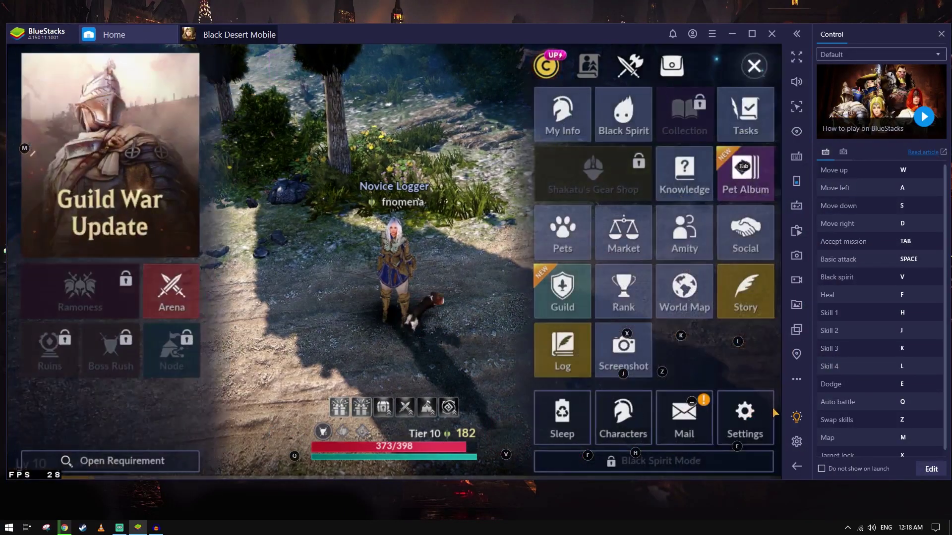
pyautogui.click(745, 416)
pyautogui.click(395, 116)
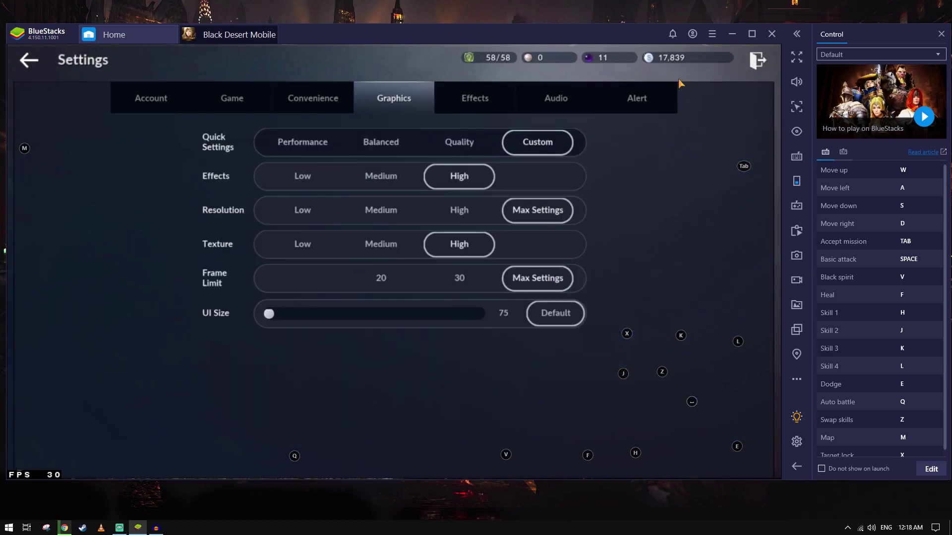
pyautogui.press('Escape')
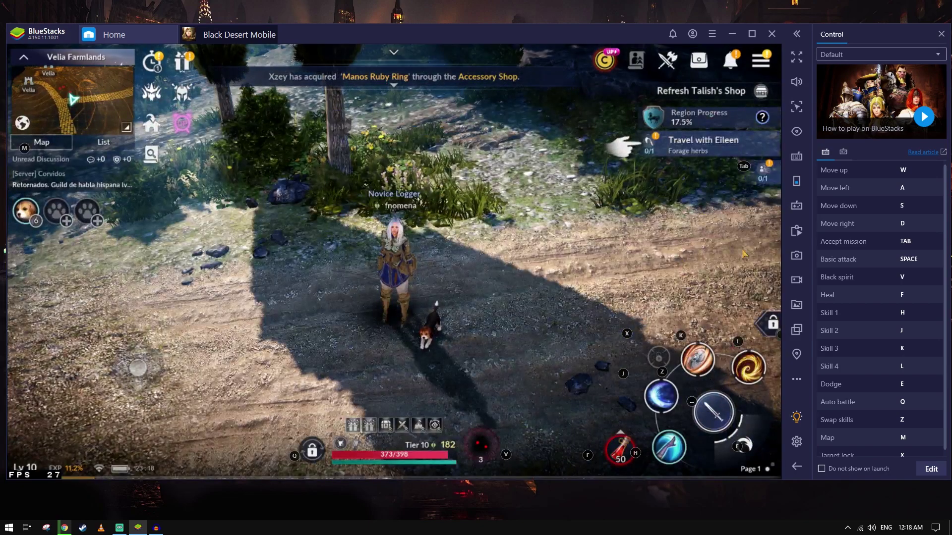
# Step: Select the 'Default UI size 75' control scheme in BlueStacks
pyautogui.click(845, 53)
pyautogui.click(849, 80)
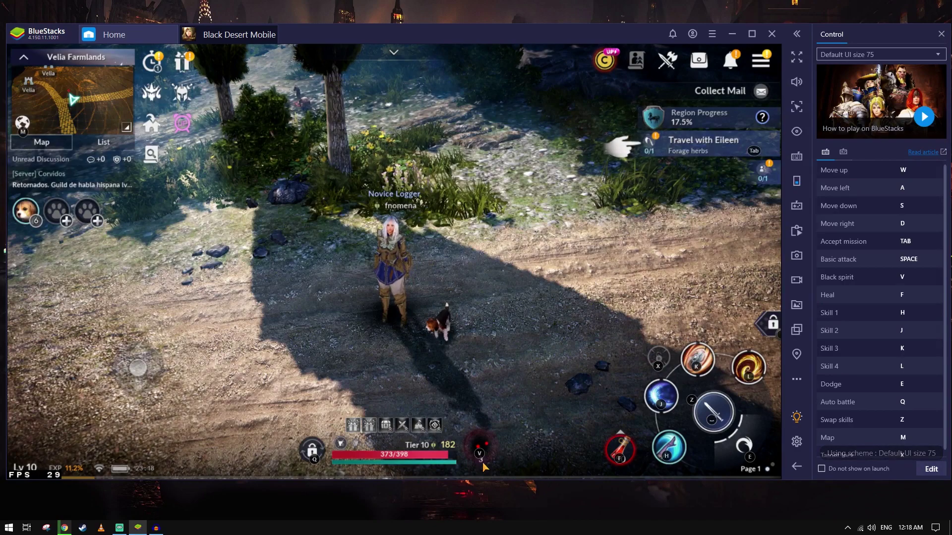
# Step: Bring up the game controls editor and reposition the keyboard D-pad movement control
pyautogui.click(941, 34)
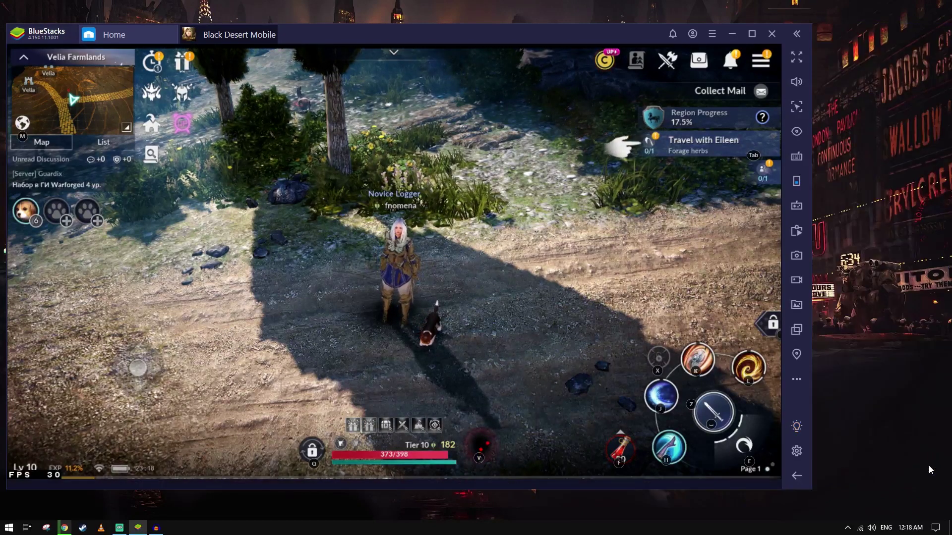
pyautogui.hotkey('ctrl', 'shift', 'a')
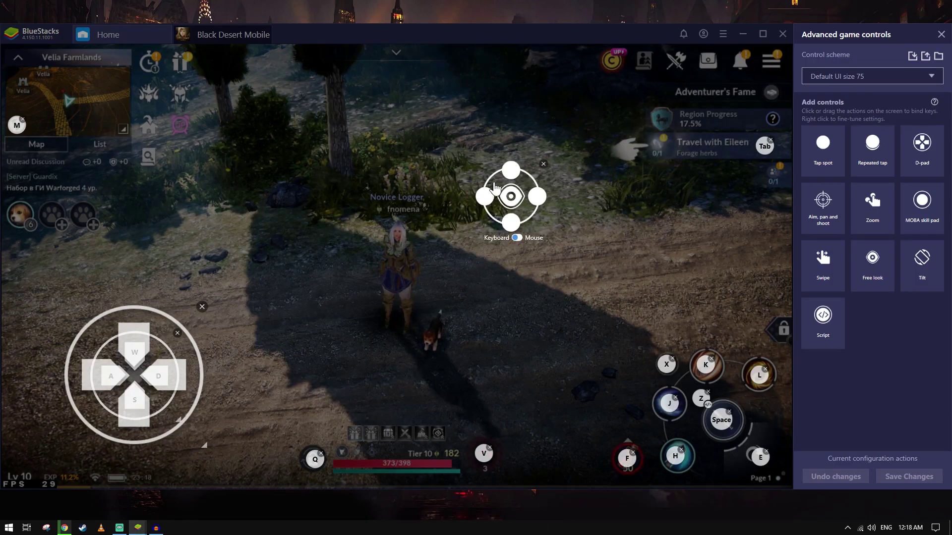
pyautogui.click(516, 237)
pyautogui.click(512, 225)
pyautogui.moveTo(510, 198); pyautogui.dragTo(532, 198)
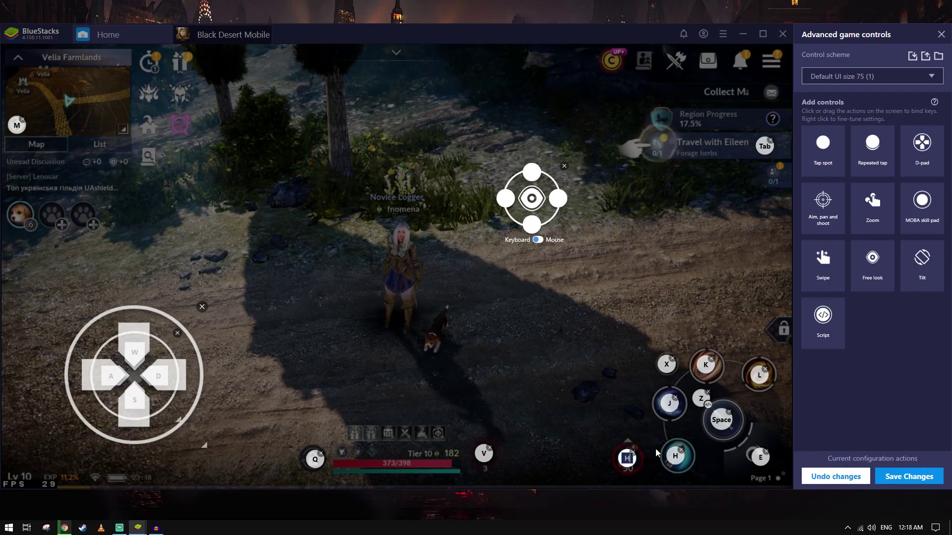
# Step: Rebind Heal to H and select the J skill and Space attack controls for rebinding
pyautogui.press('h')
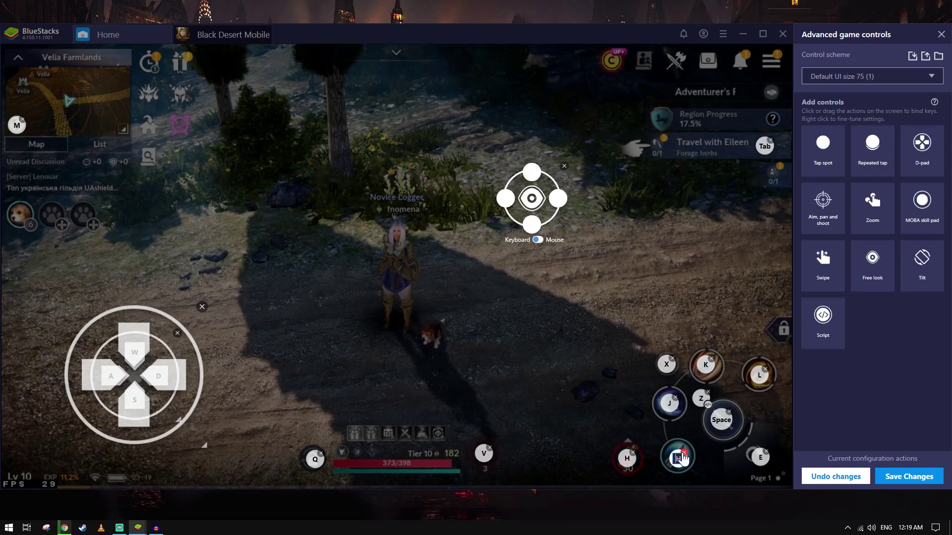
pyautogui.click(672, 405)
pyautogui.write('1')
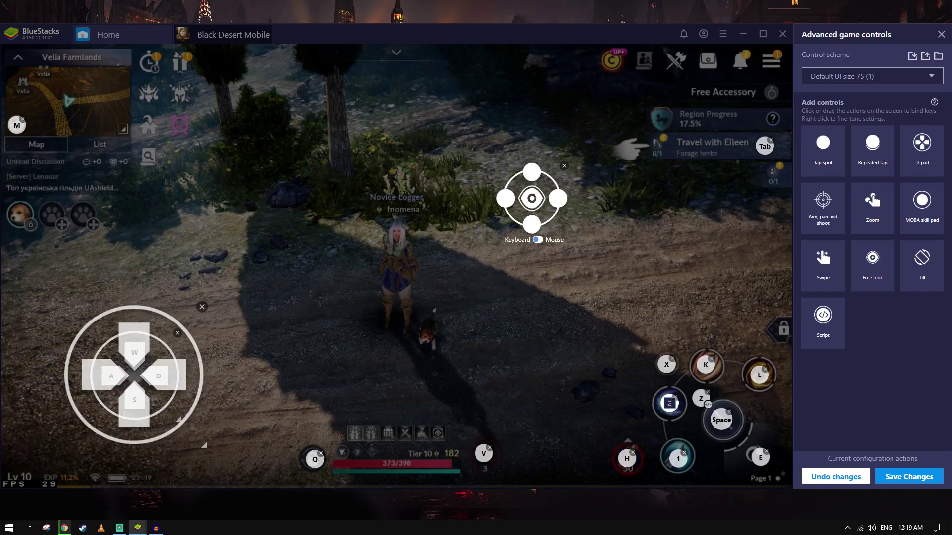
pyautogui.click(723, 423)
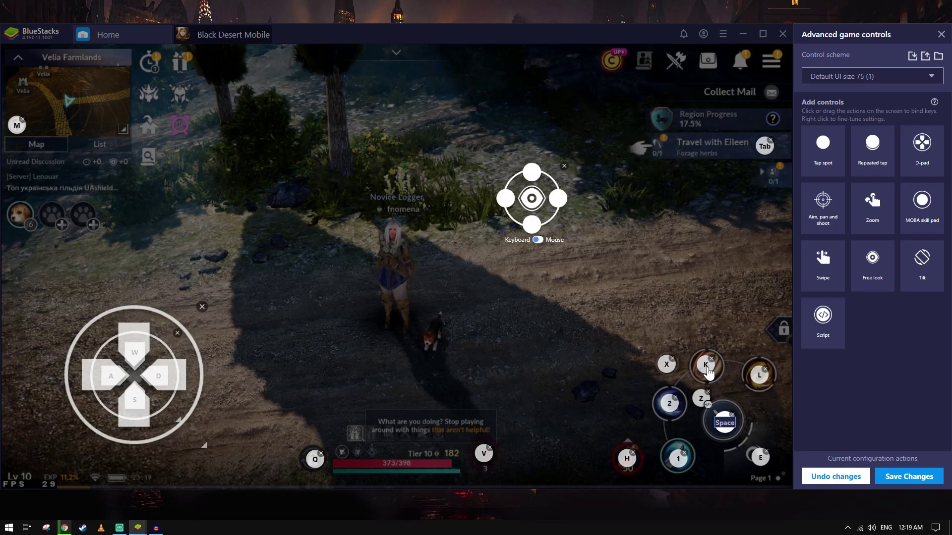
# Step: Bind the K skill control to key 4 and the L skill control to key 5
pyautogui.press('4')
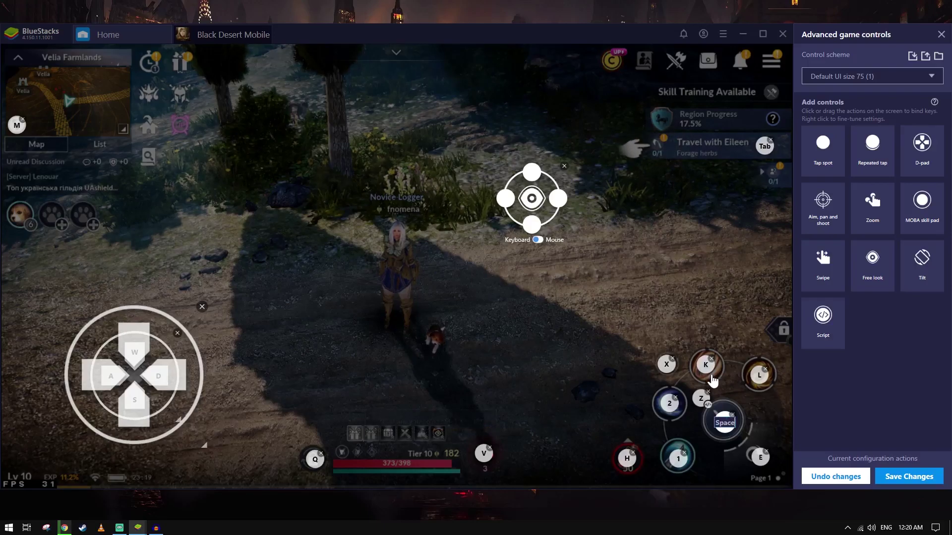
pyautogui.click(709, 369)
pyautogui.press('4')
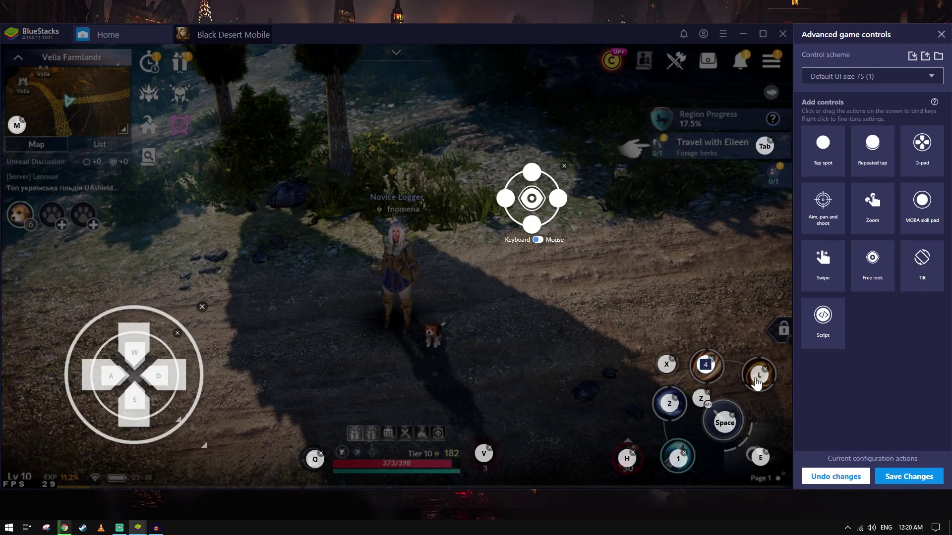
pyautogui.press('5')
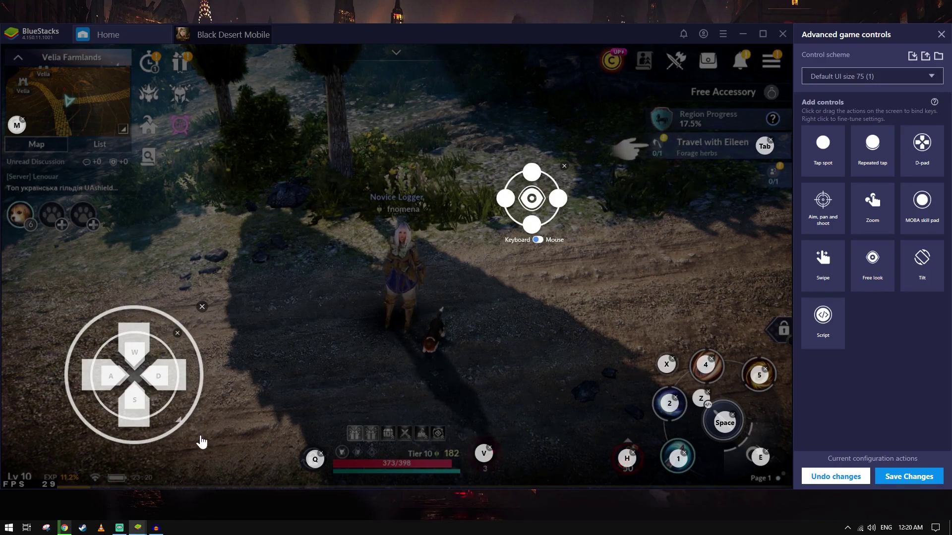
# Step: Shrink the WASD pad, add a tap spot on the main menu and assign Shift to an action
pyautogui.moveTo(202, 445)
pyautogui.mouseDown()
pyautogui.moveTo(177, 439)
pyautogui.moveTo(166, 423)
pyautogui.moveTo(180, 425)
pyautogui.mouseUp()
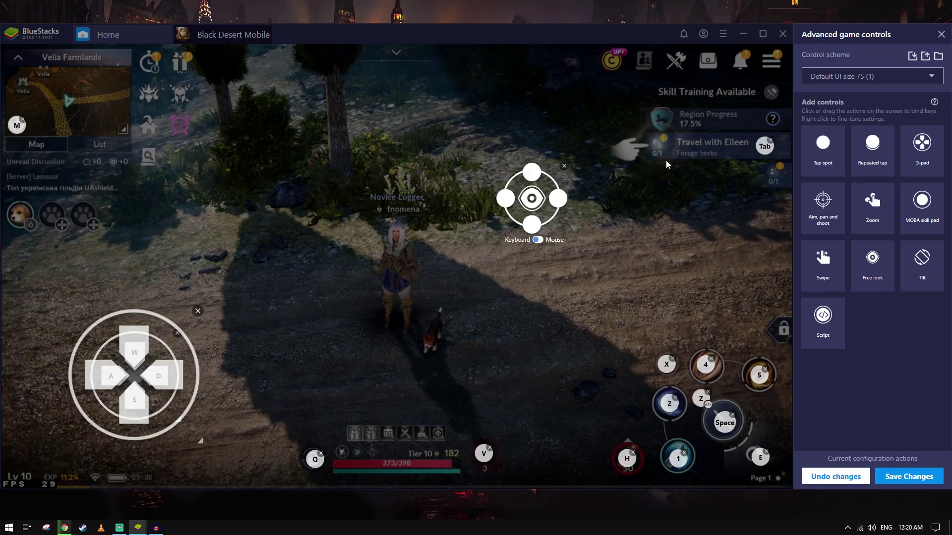
pyautogui.click(774, 60)
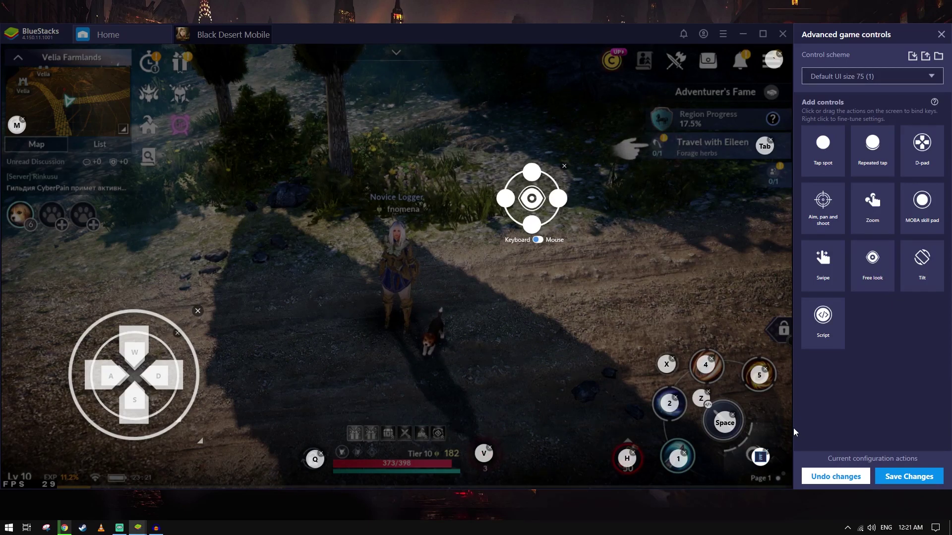
pyautogui.press('shift')
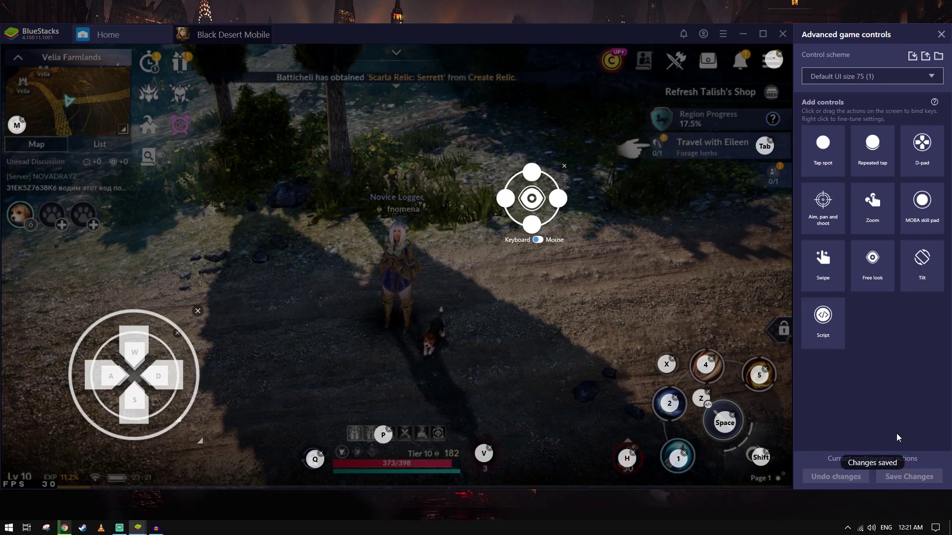
# Step: Close the controls editor, maximize the window and run along the dirt road with WASD
pyautogui.click(940, 34)
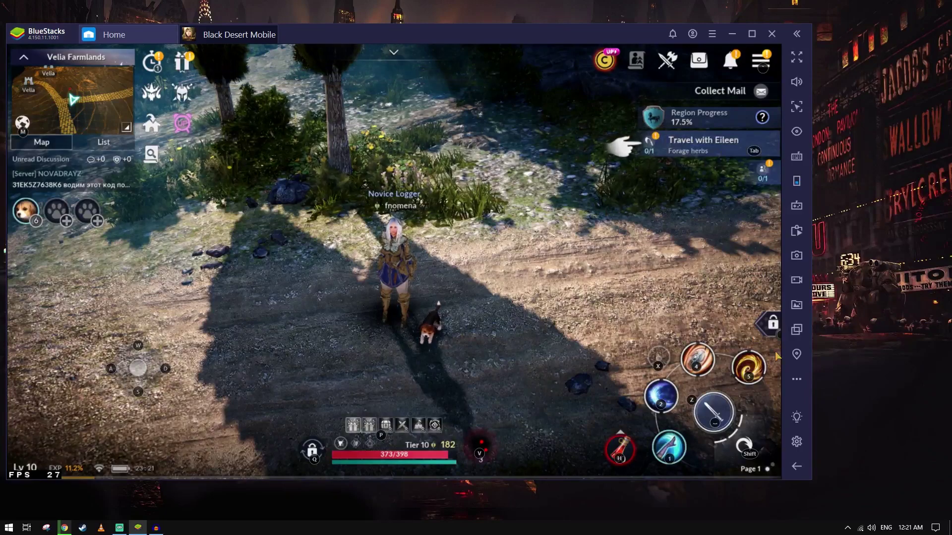
pyautogui.click(752, 34)
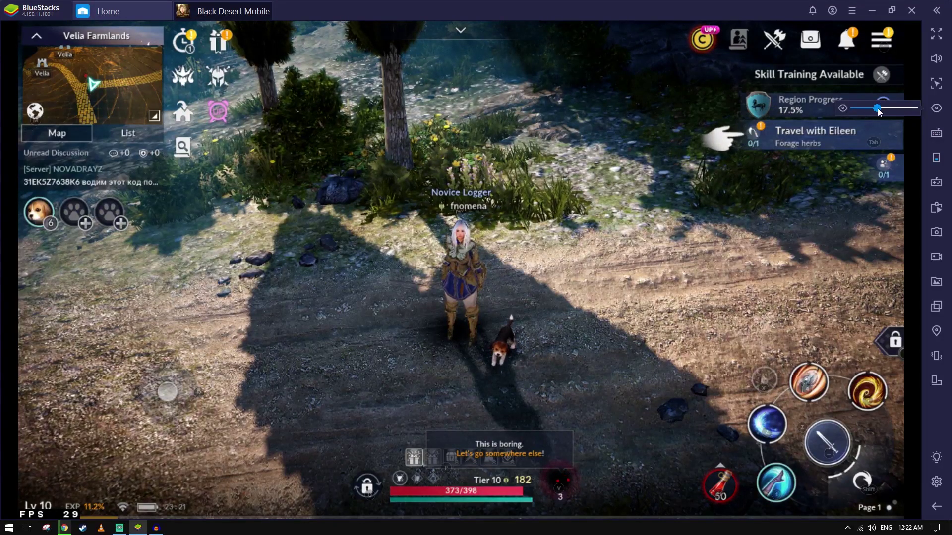
pyautogui.press('w')
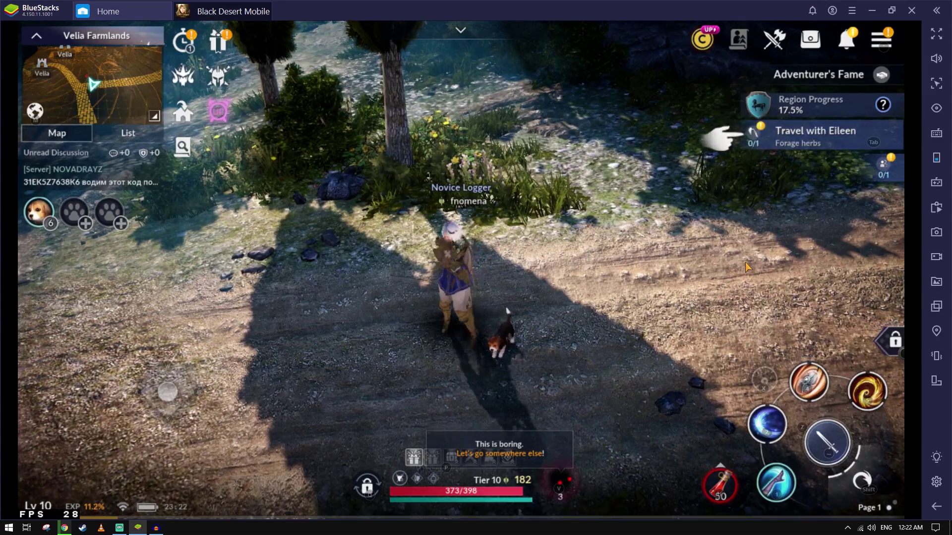
pyautogui.press('w')
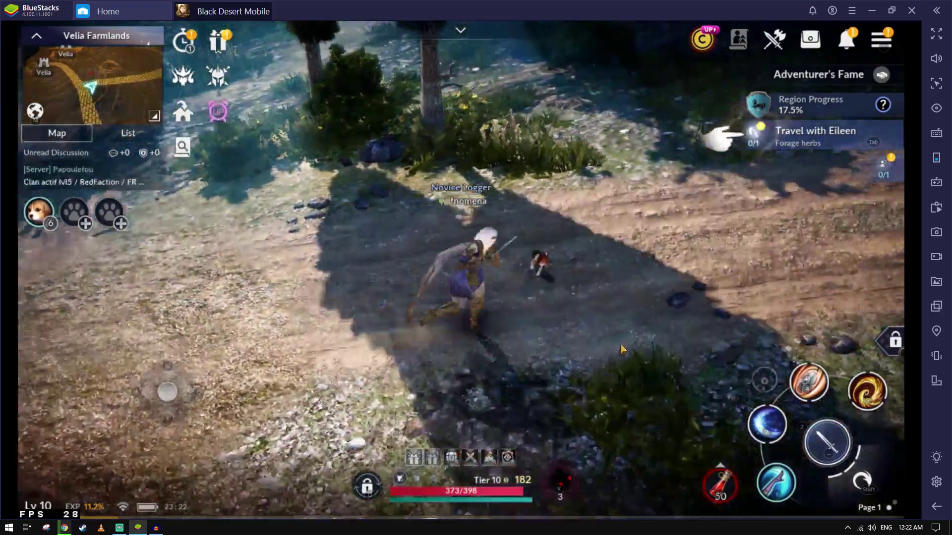
pyautogui.press('s')
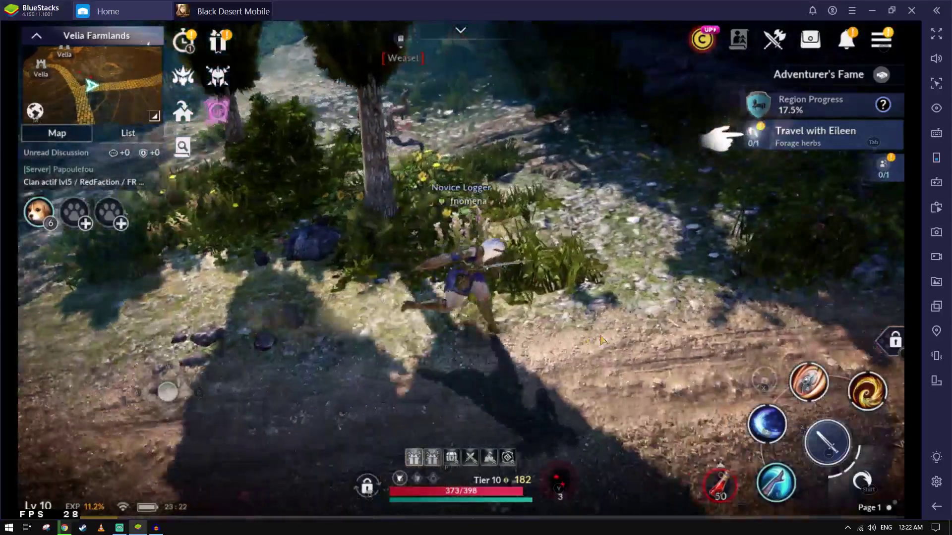
pyautogui.press('w')
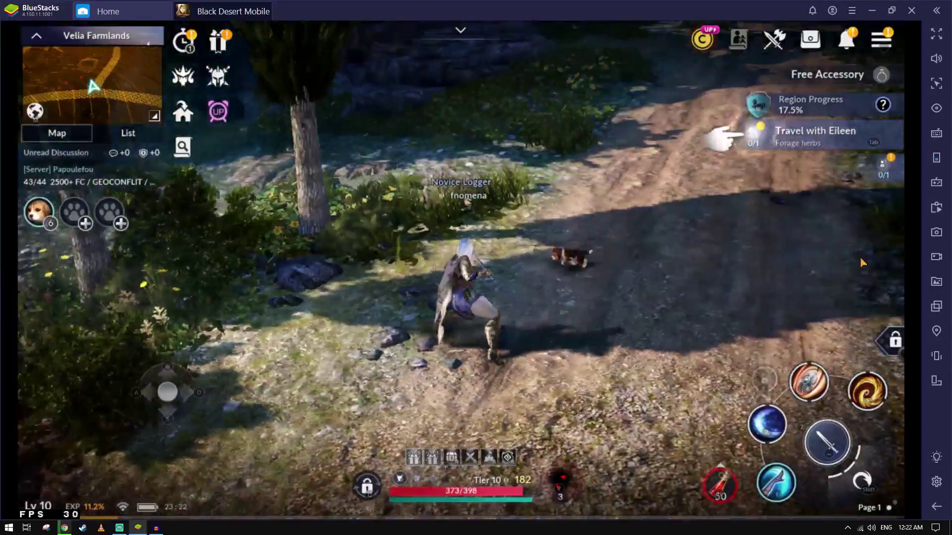
pyautogui.press('a')
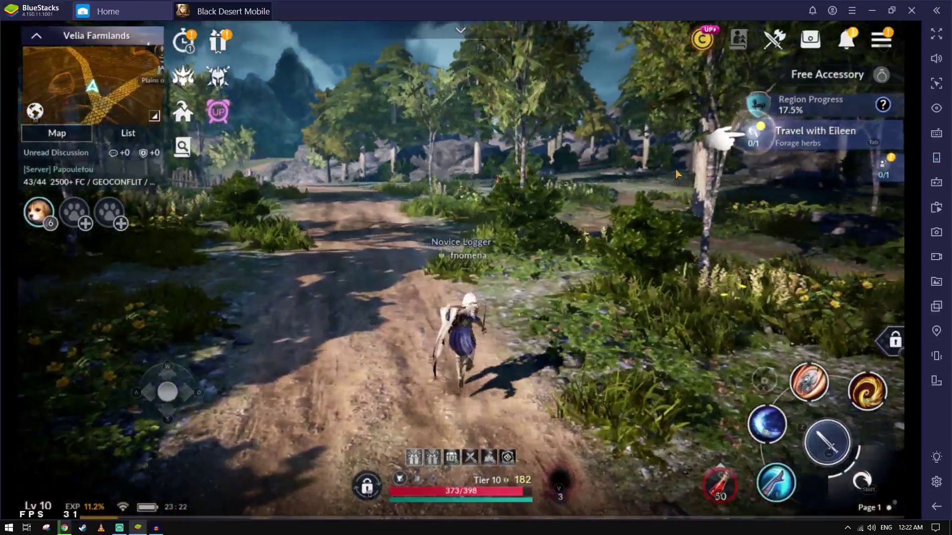
pyautogui.press('w')
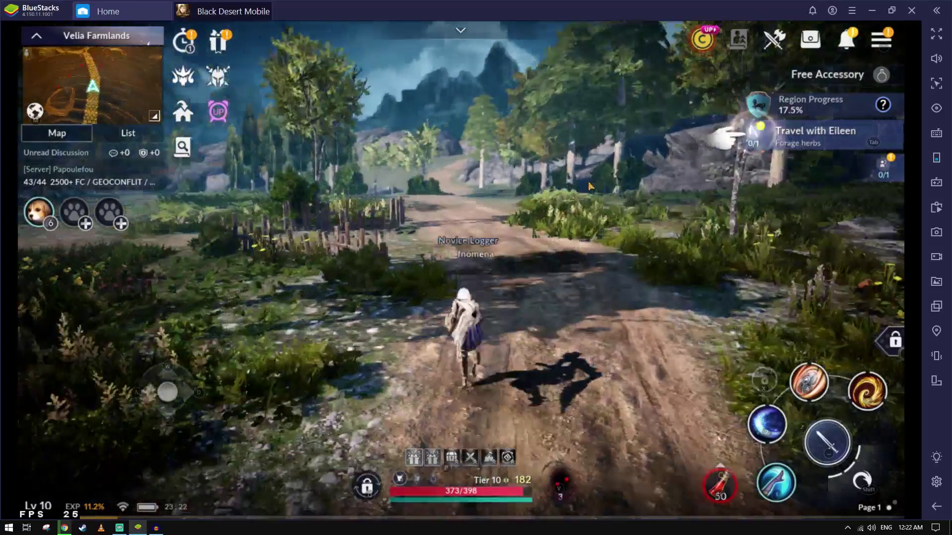
pyautogui.press('w')
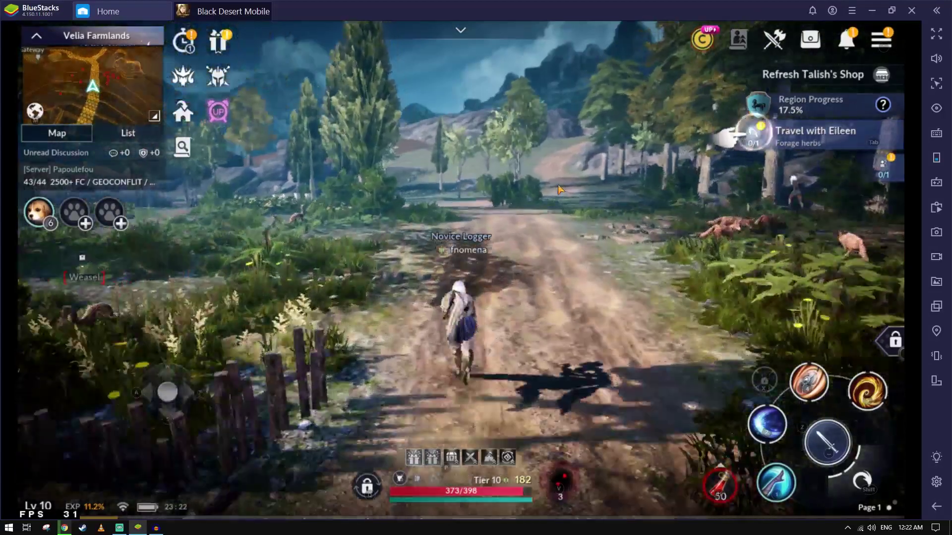
# Step: Kill the Weasel with Space attacks and skill combos
pyautogui.press('space')
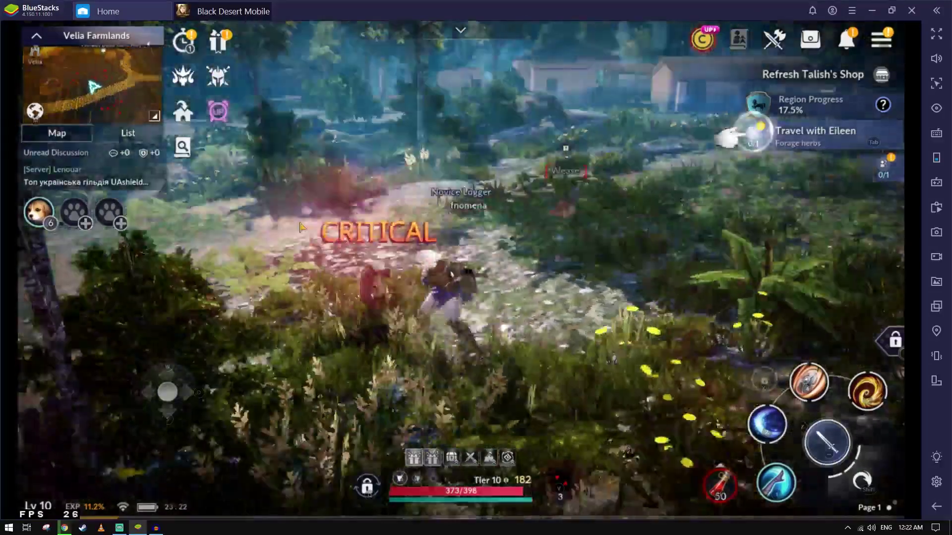
pyautogui.press('space')
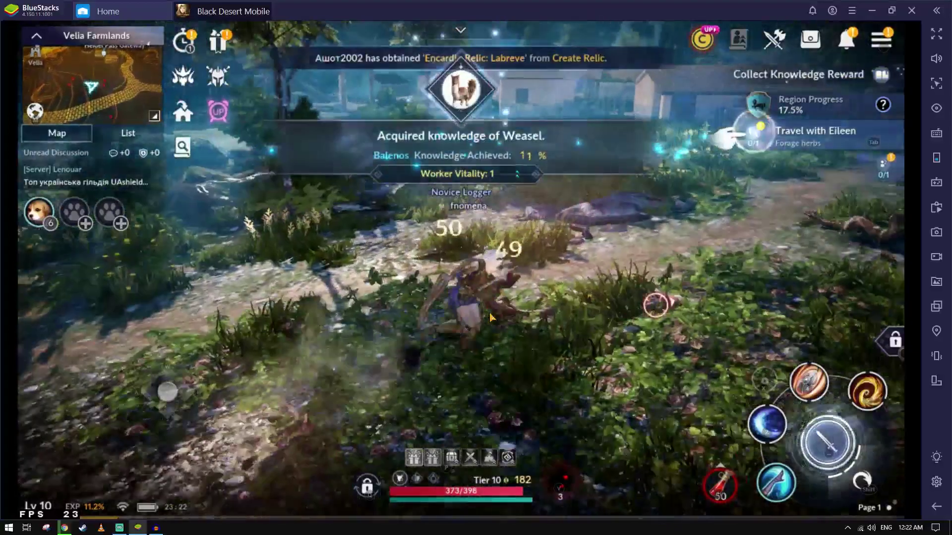
pyautogui.press('space')
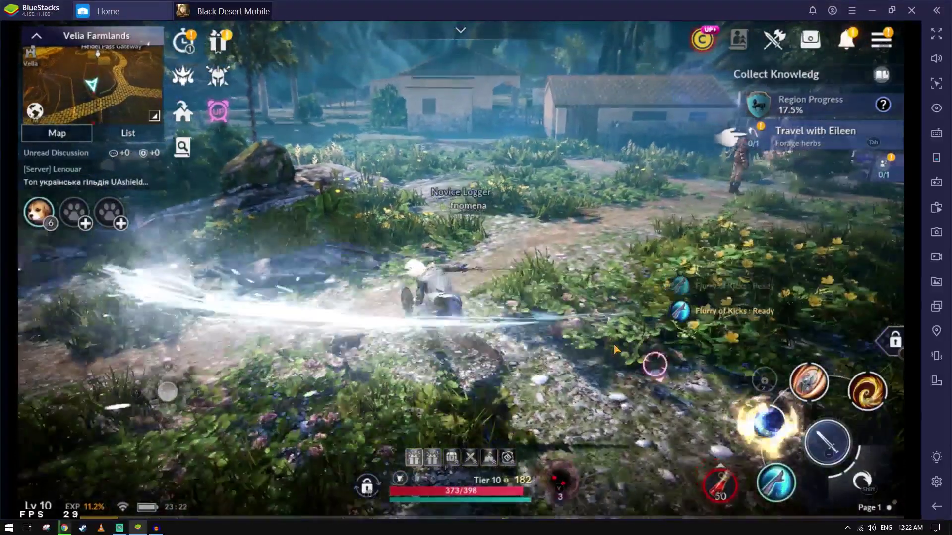
pyautogui.press('space')
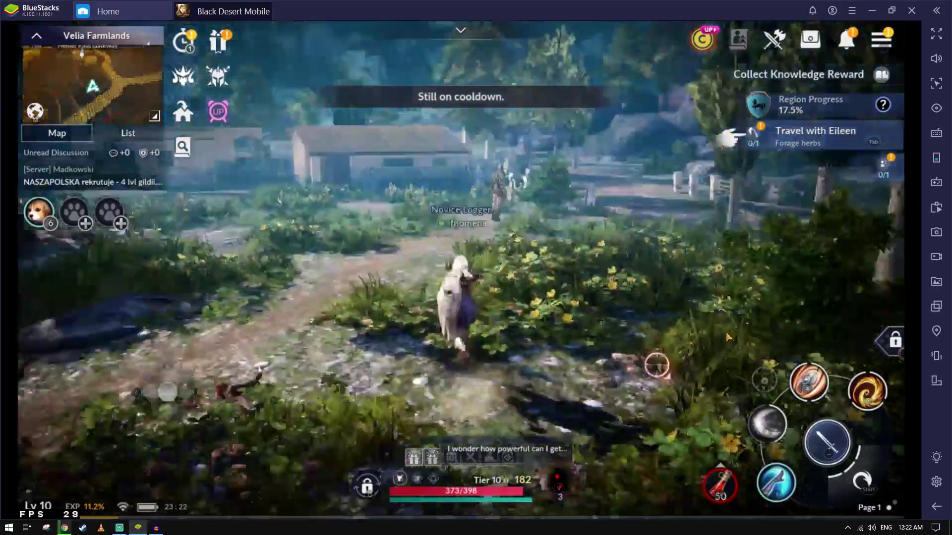
pyautogui.press('space')
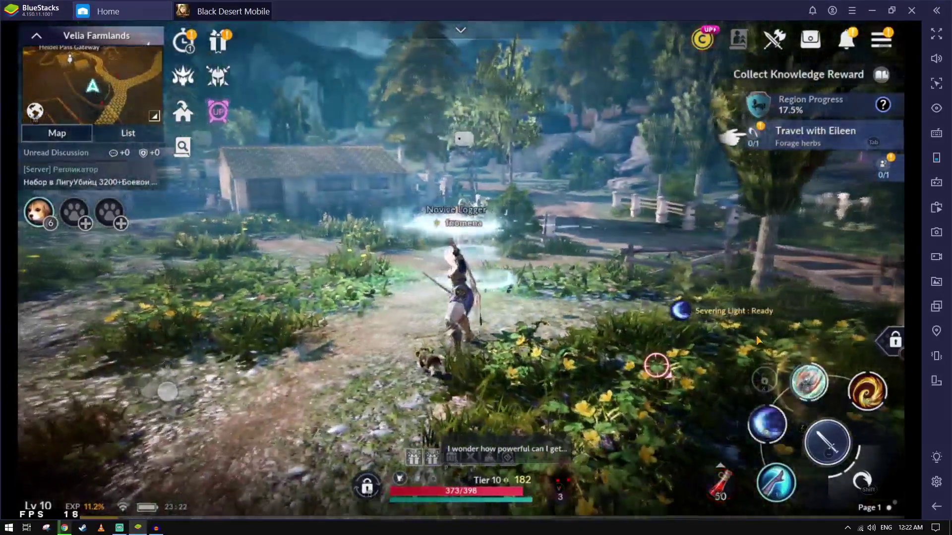
pyautogui.press('space')
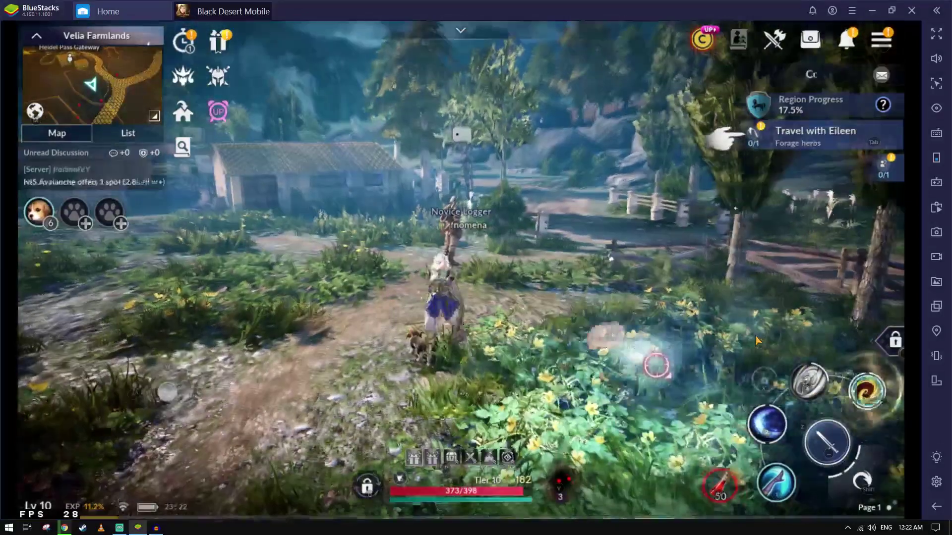
pyautogui.press('space')
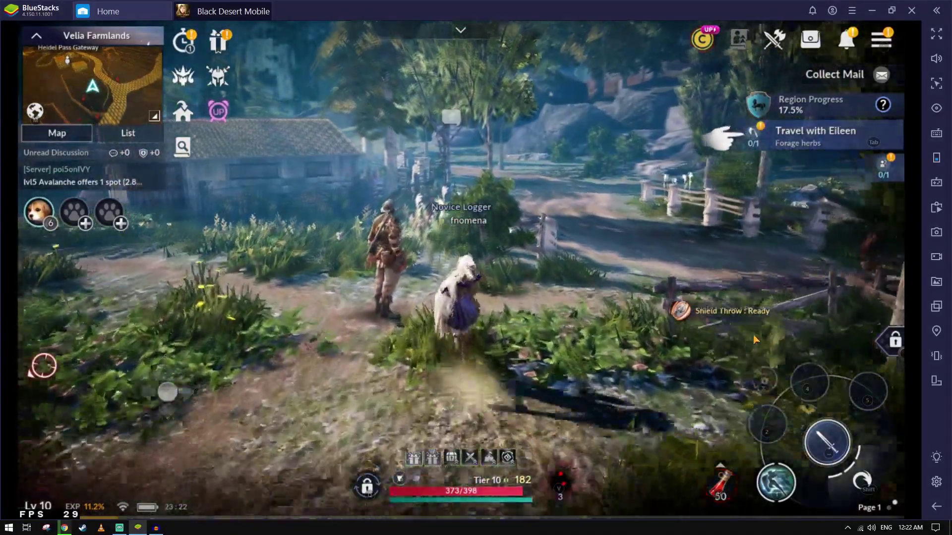
pyautogui.press('space')
# Step: Run through the field past the fence and forage the quest herb
pyautogui.press('w')
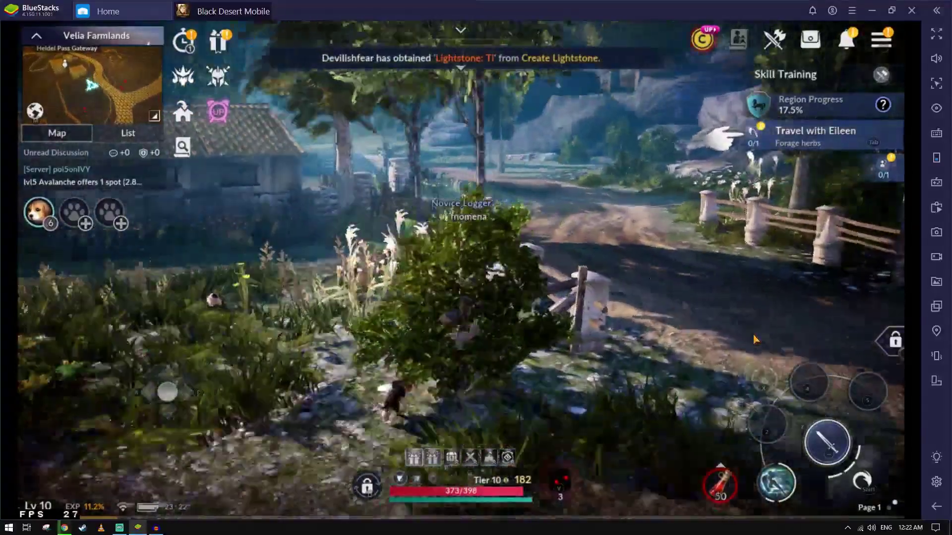
pyautogui.press('w')
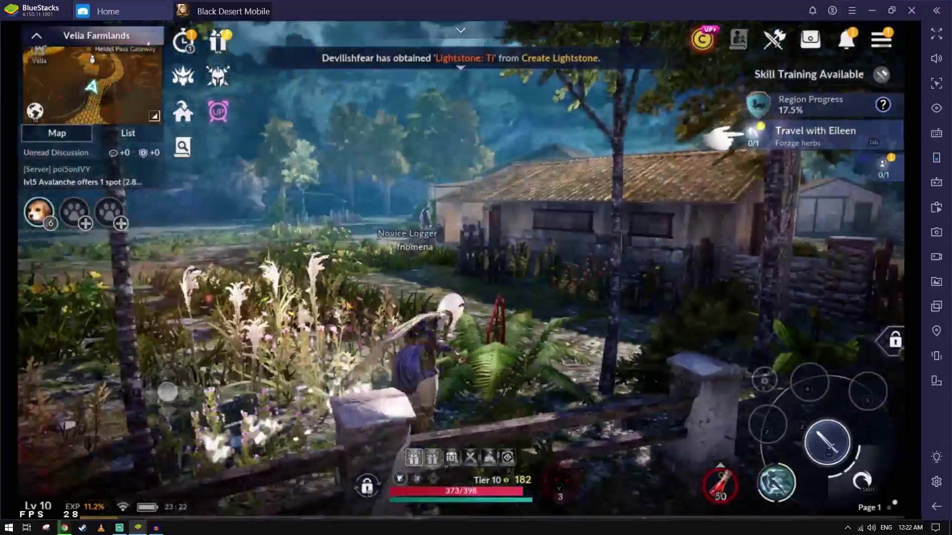
pyautogui.press('w')
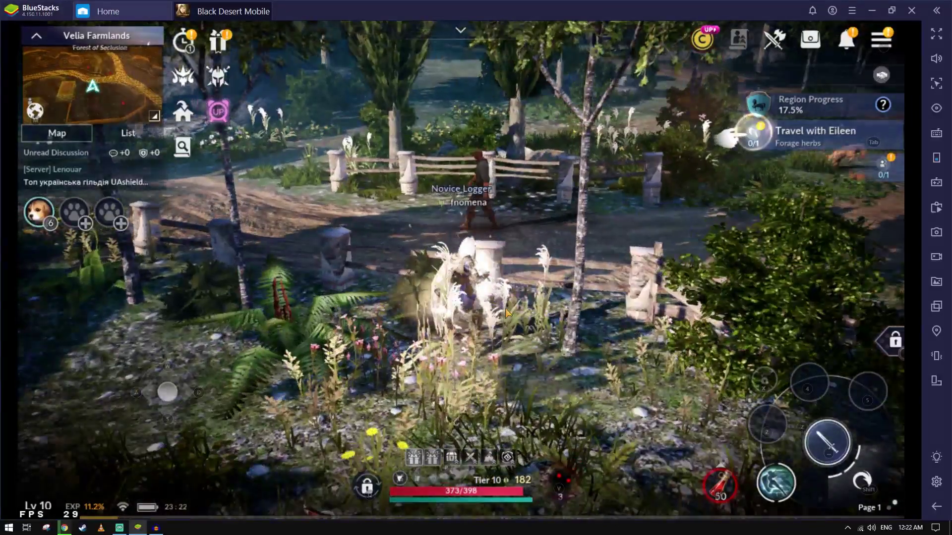
pyautogui.press('w')
pyautogui.press('w')
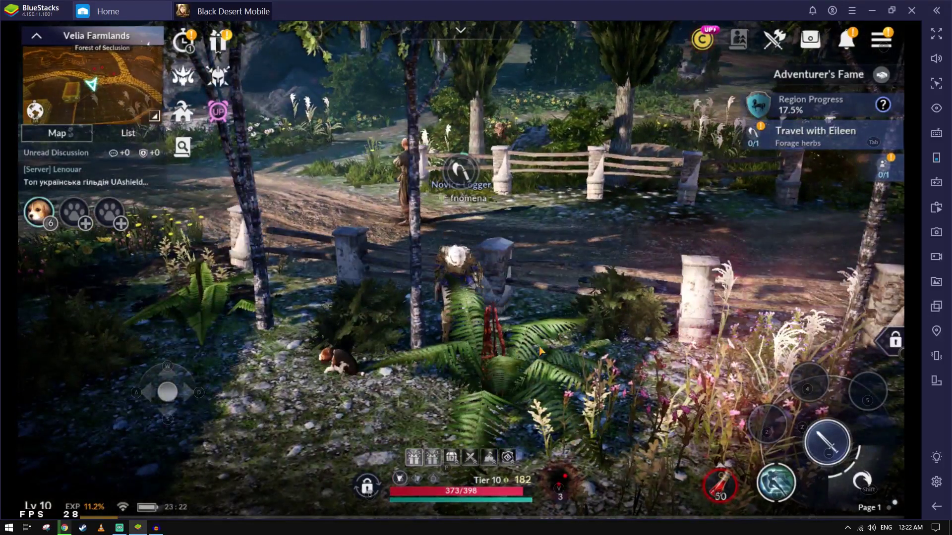
pyautogui.click(777, 480)
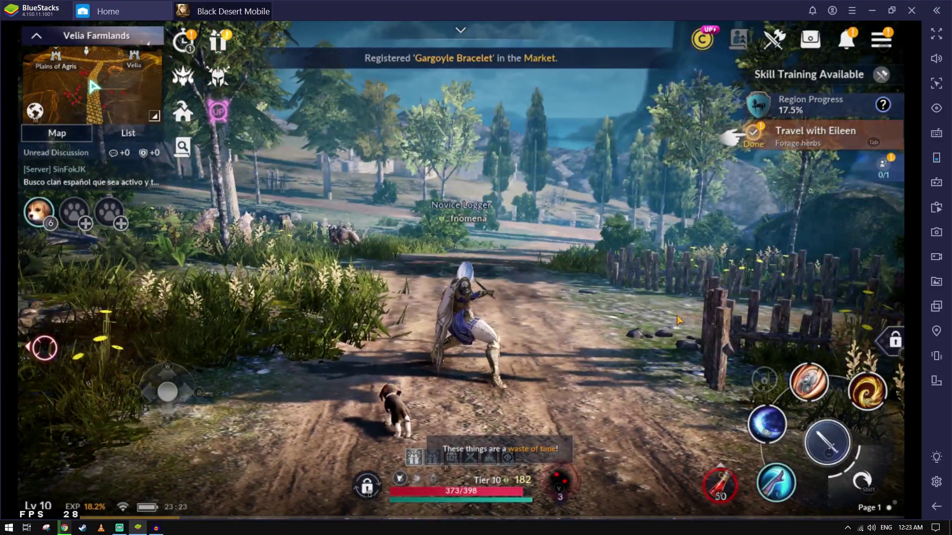
# Step: Exit Black Spirit's Influence, then briefly show and close the game's main menu
pyautogui.press('3')
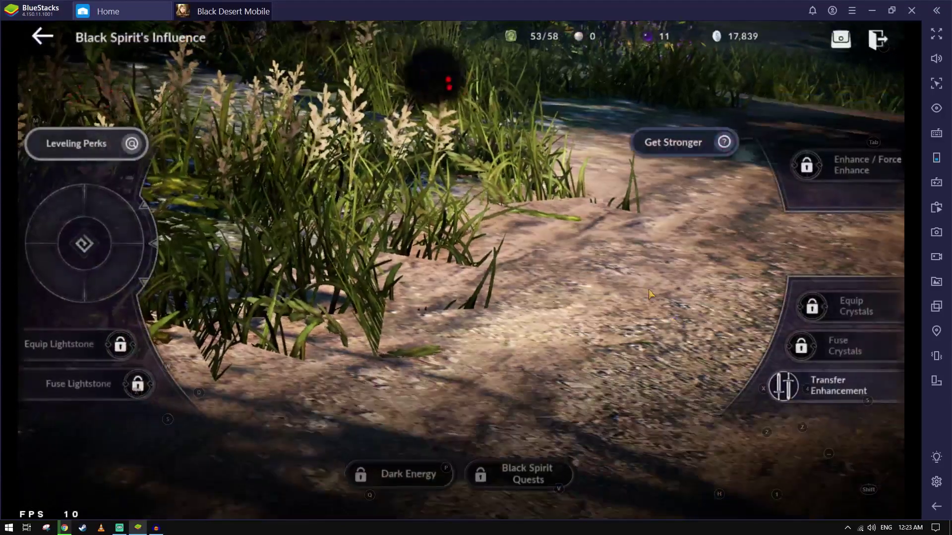
pyautogui.click(877, 39)
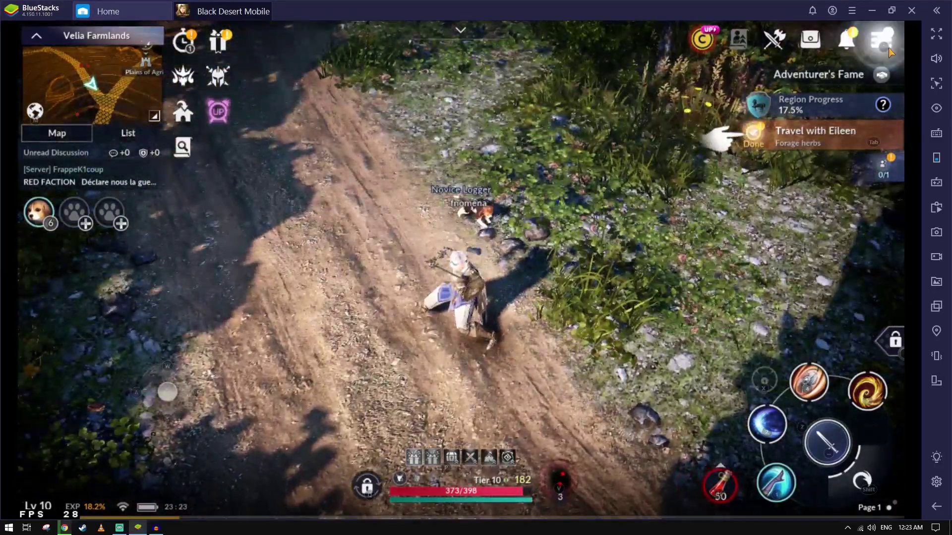
pyautogui.click(885, 43)
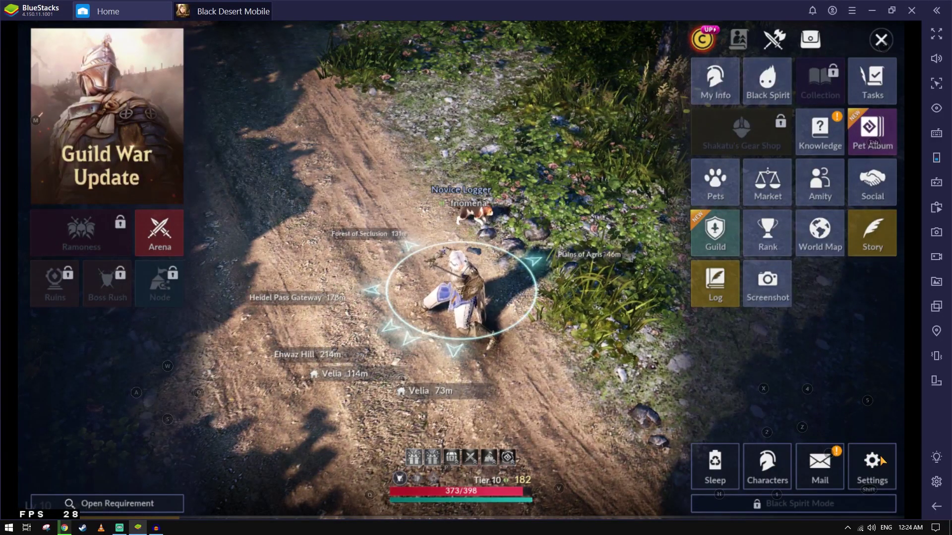
pyautogui.click(881, 40)
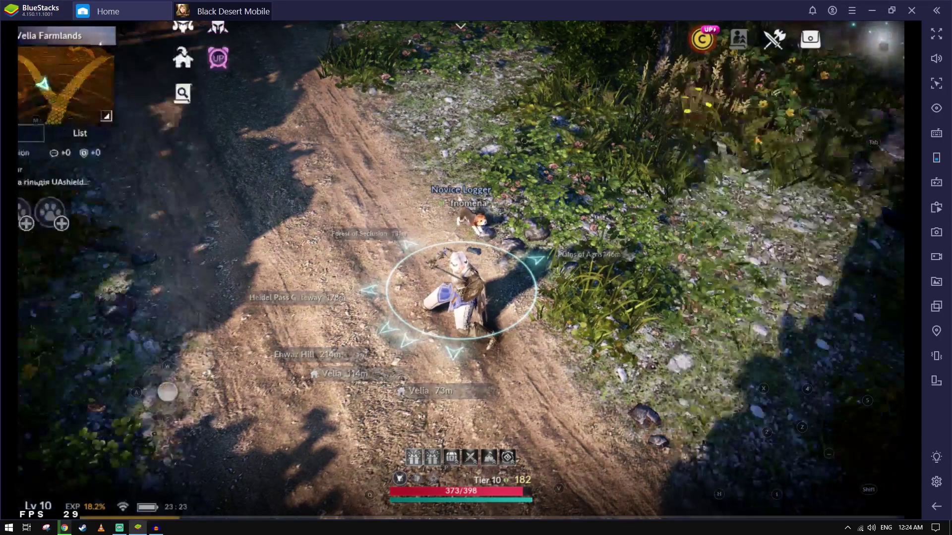